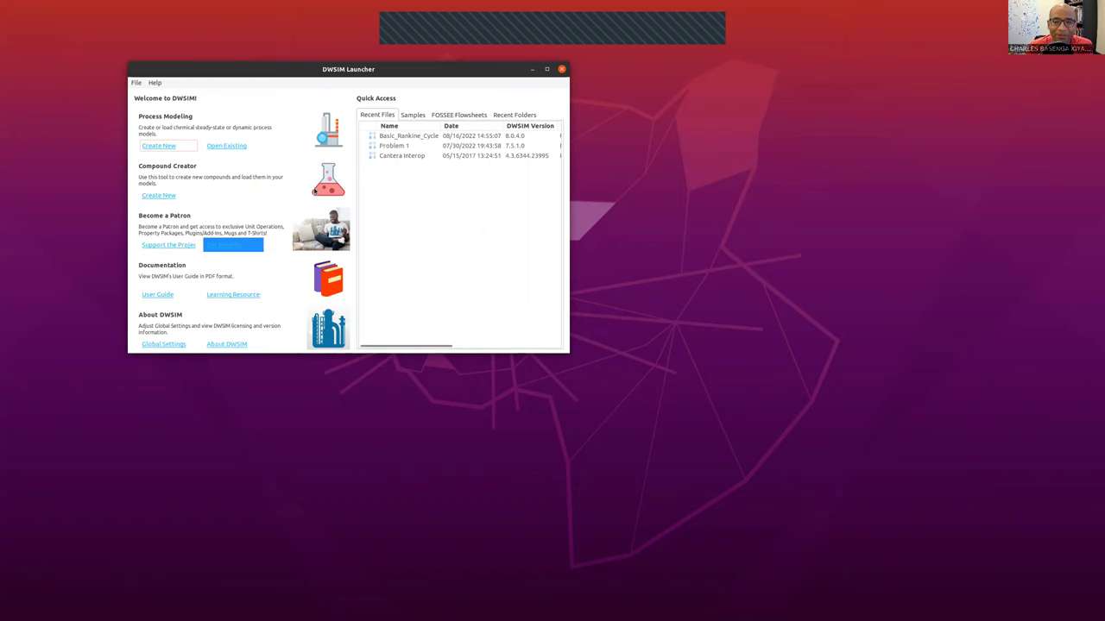
Step: Reposition the launcher window and create a new flowsheet
drag(304, 69, 327, 84)
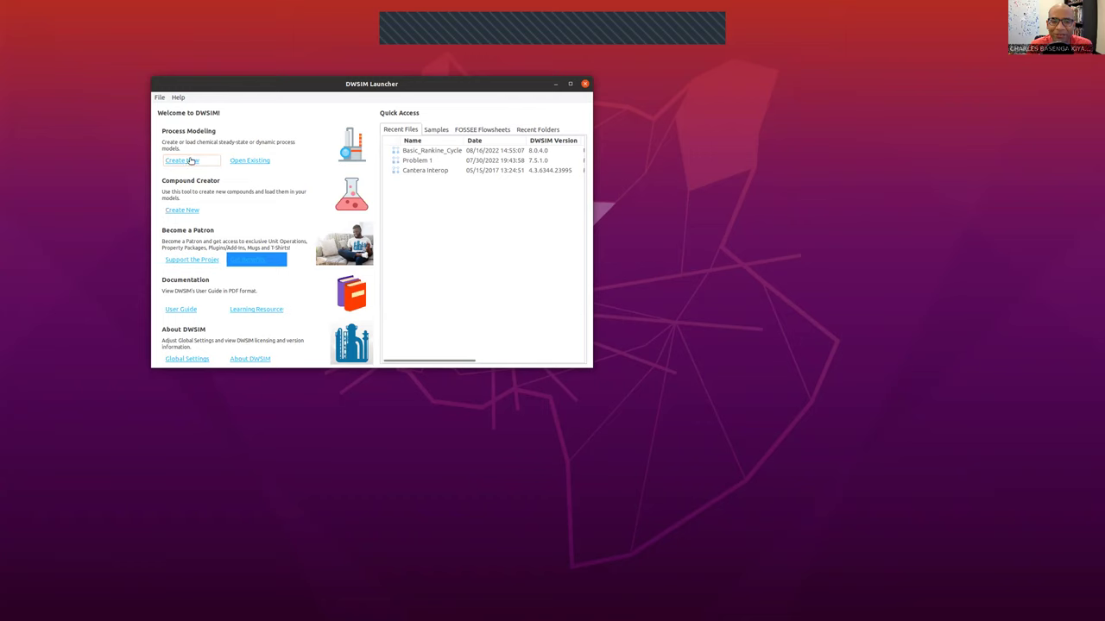
drag(296, 81, 320, 82)
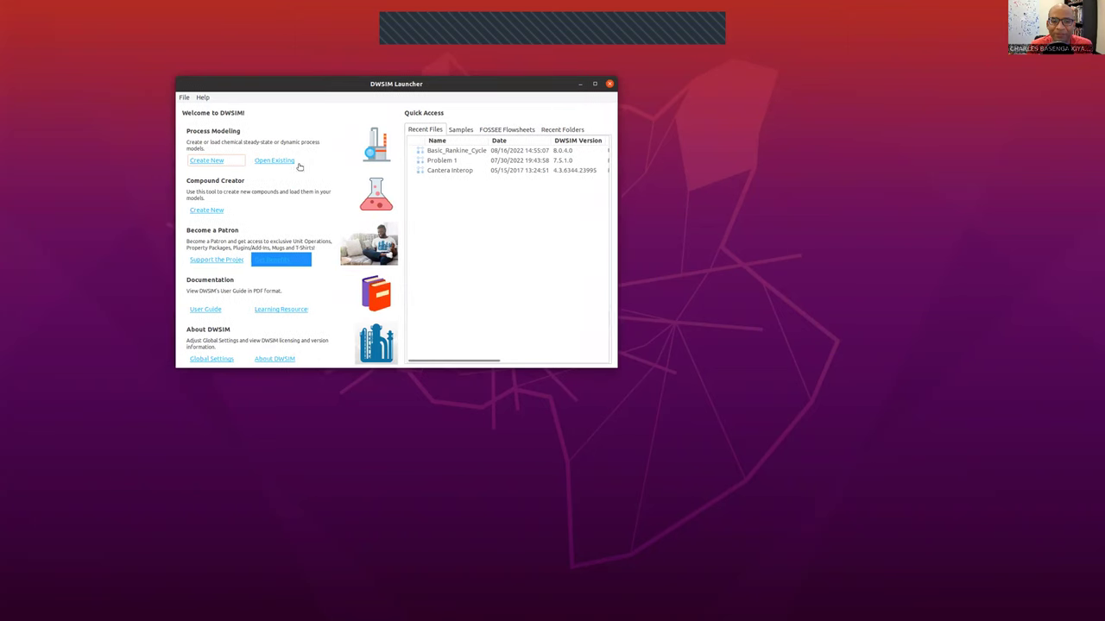
click(217, 161)
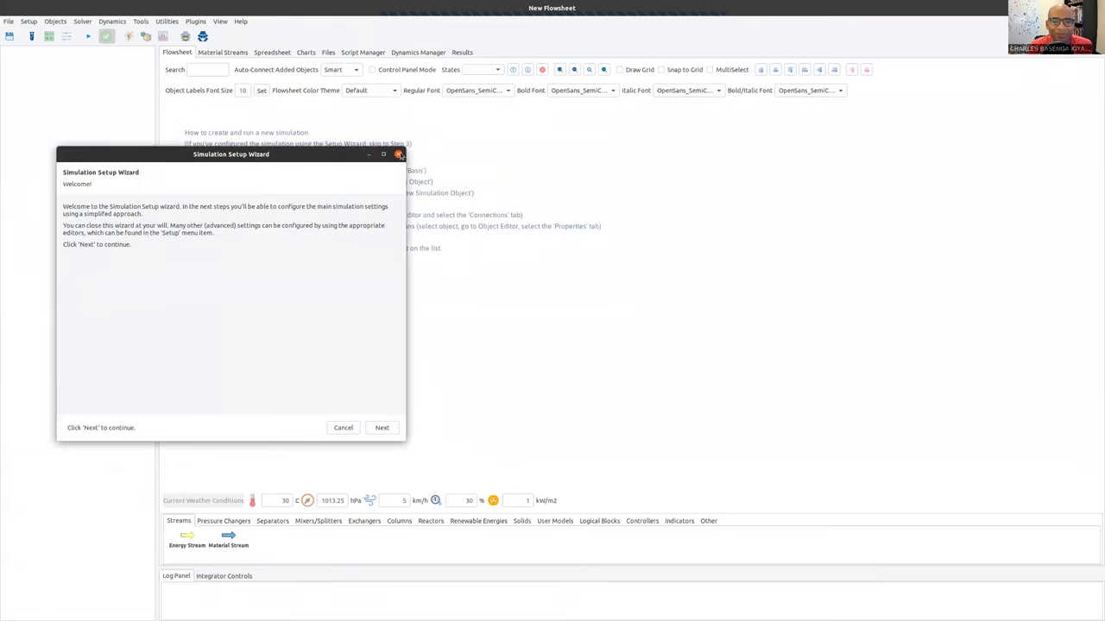
Step: Close the setup wizard and discard the unsaved flowsheet with Ctrl+W, confirming Yes
click(397, 155)
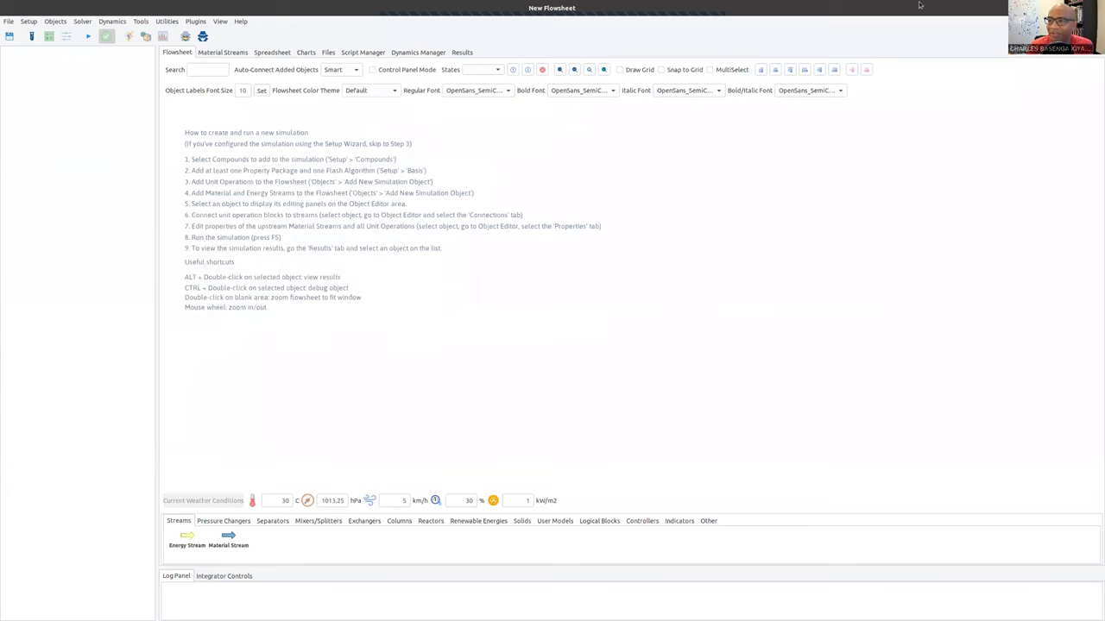
key(ctrl+w)
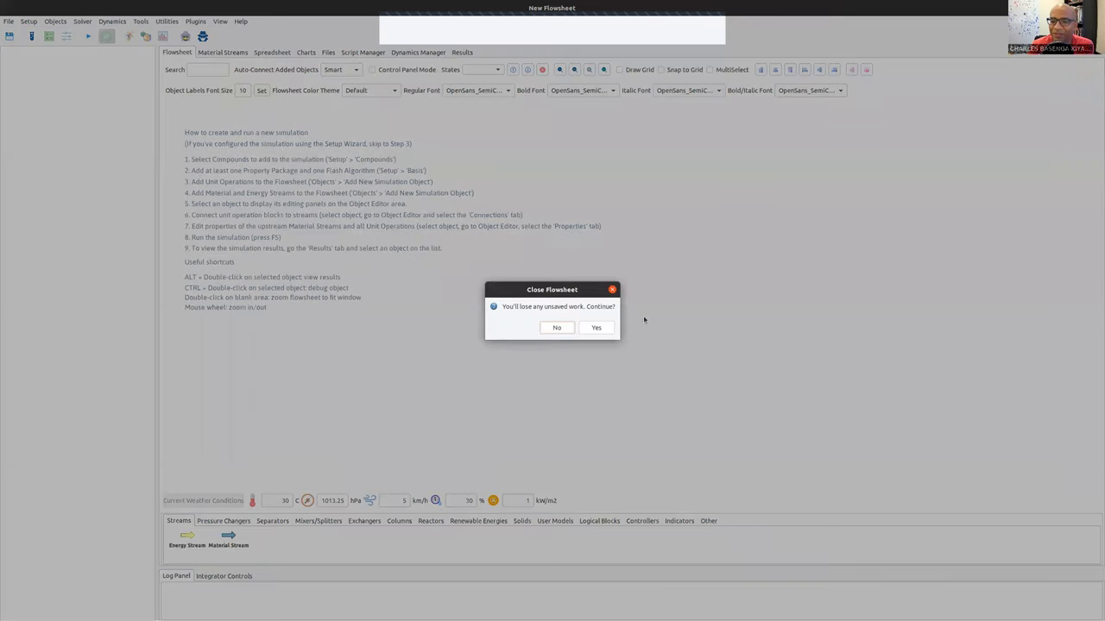
key(Tab)
key(Return)
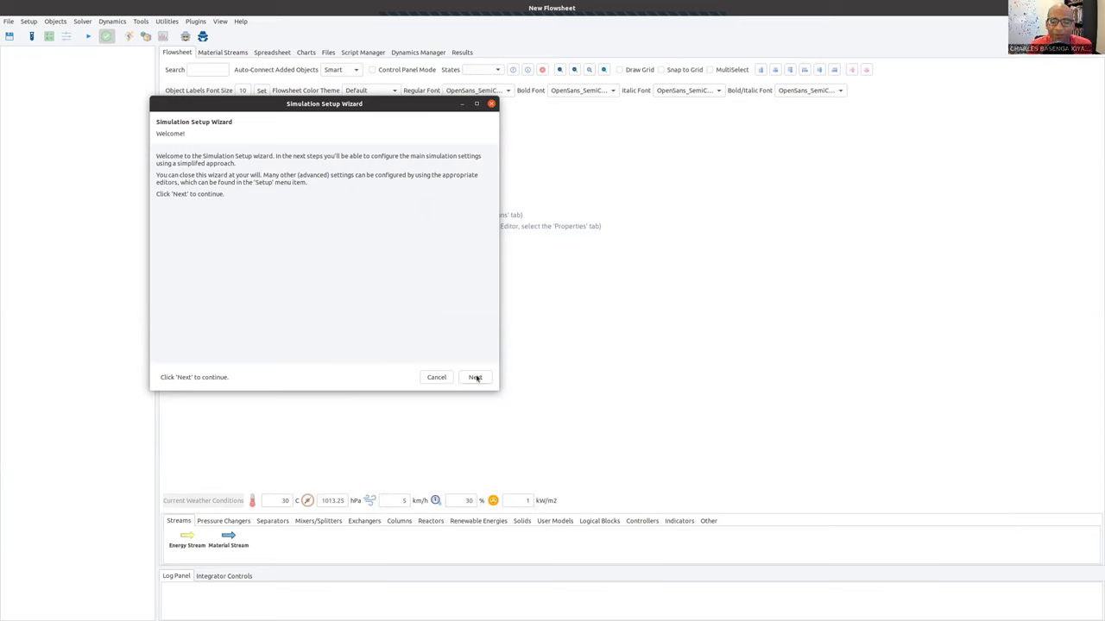
Step: Move on to Add Compounds and tick Water (HOH) at the bottom of the list
click(476, 378)
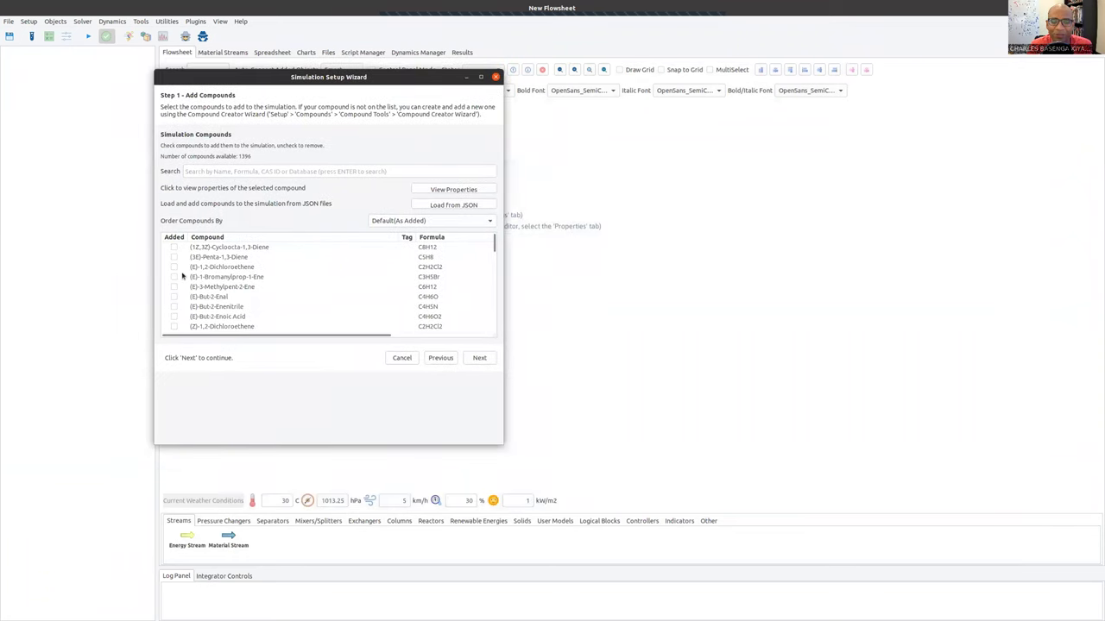
mouse_move(496, 243)
mouse_down()
mouse_move(496, 297)
mouse_move(500, 242)
mouse_up()
drag(495, 246, 495, 323)
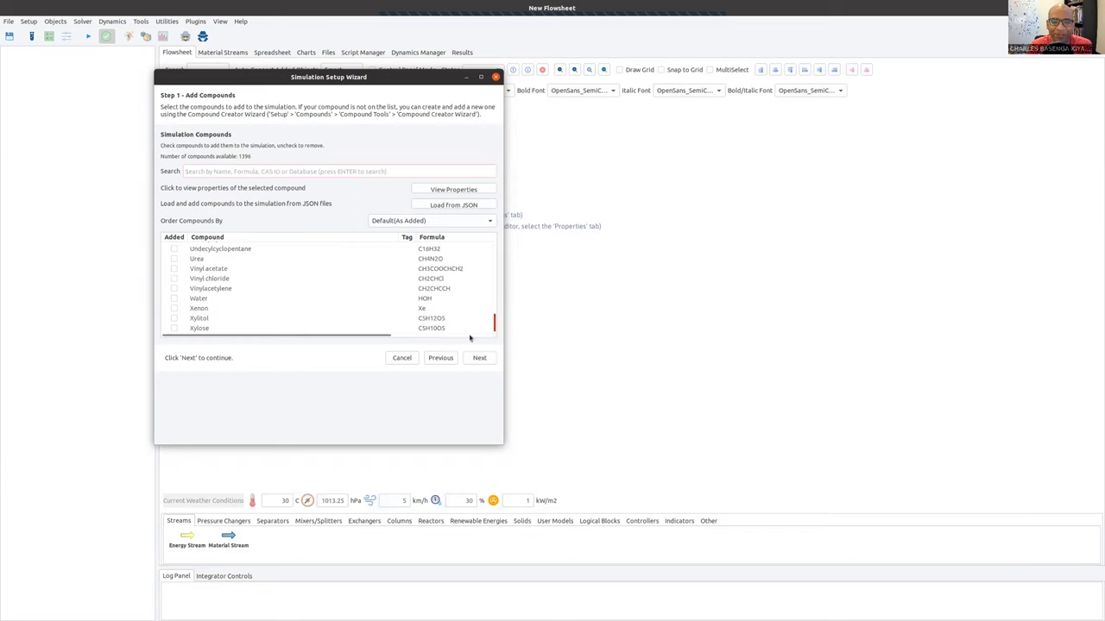
click(175, 299)
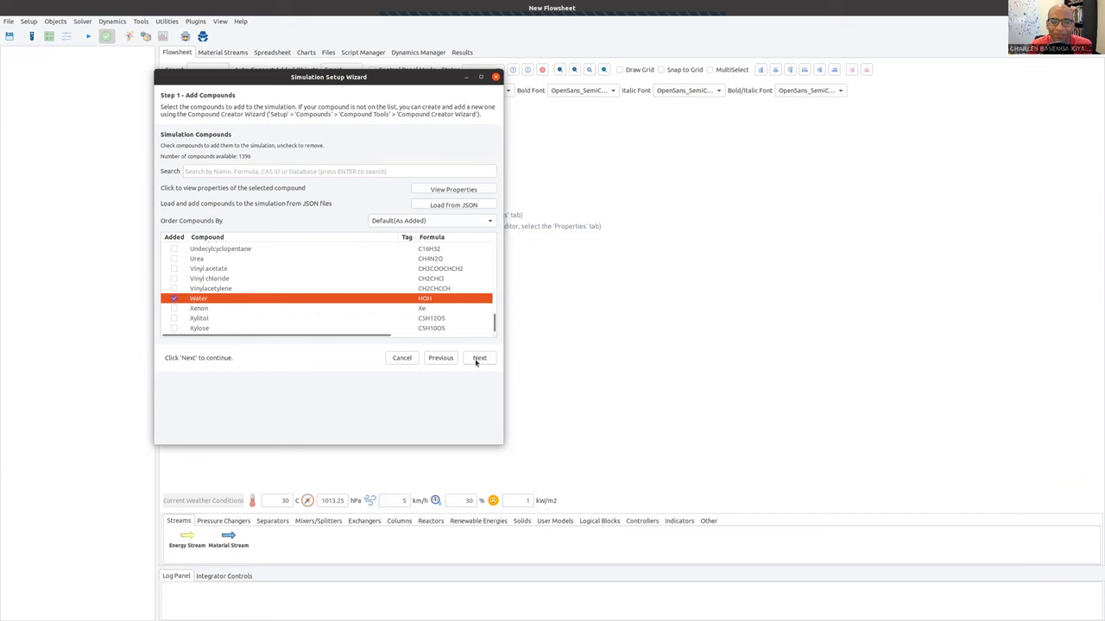
Step: On Process Model details, choose 'I want to select/use a specific Property Package'
click(479, 358)
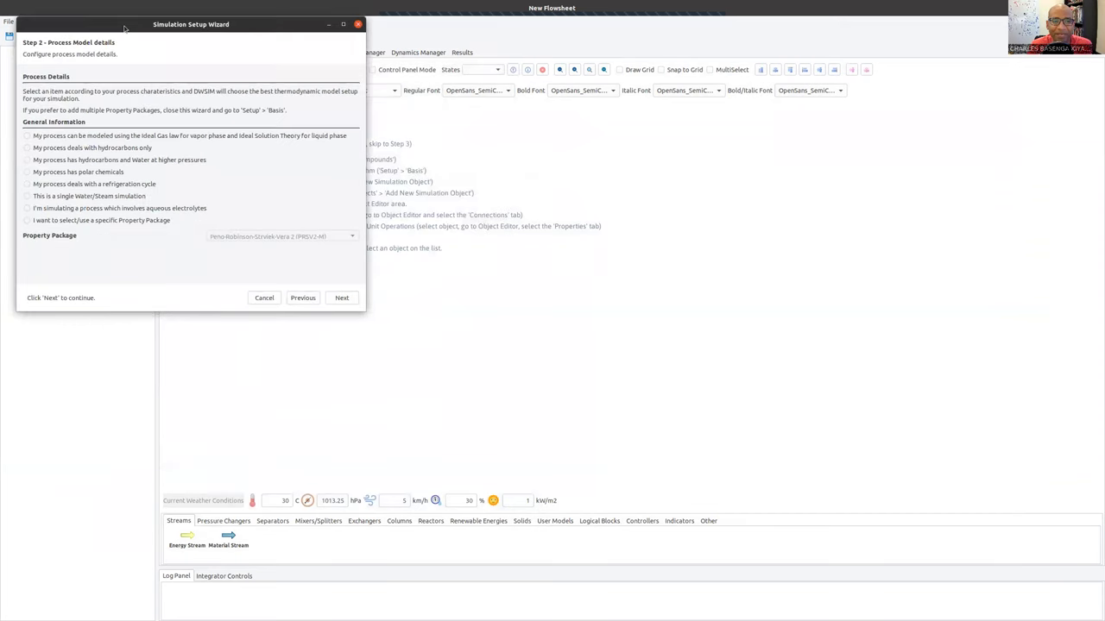
drag(125, 28, 300, 128)
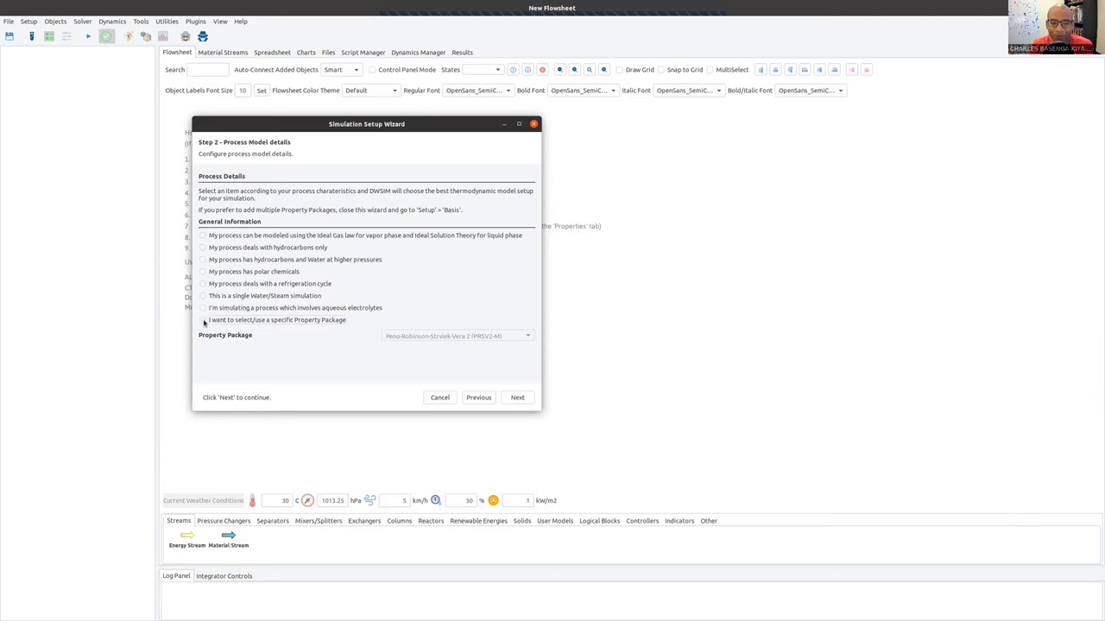
click(204, 321)
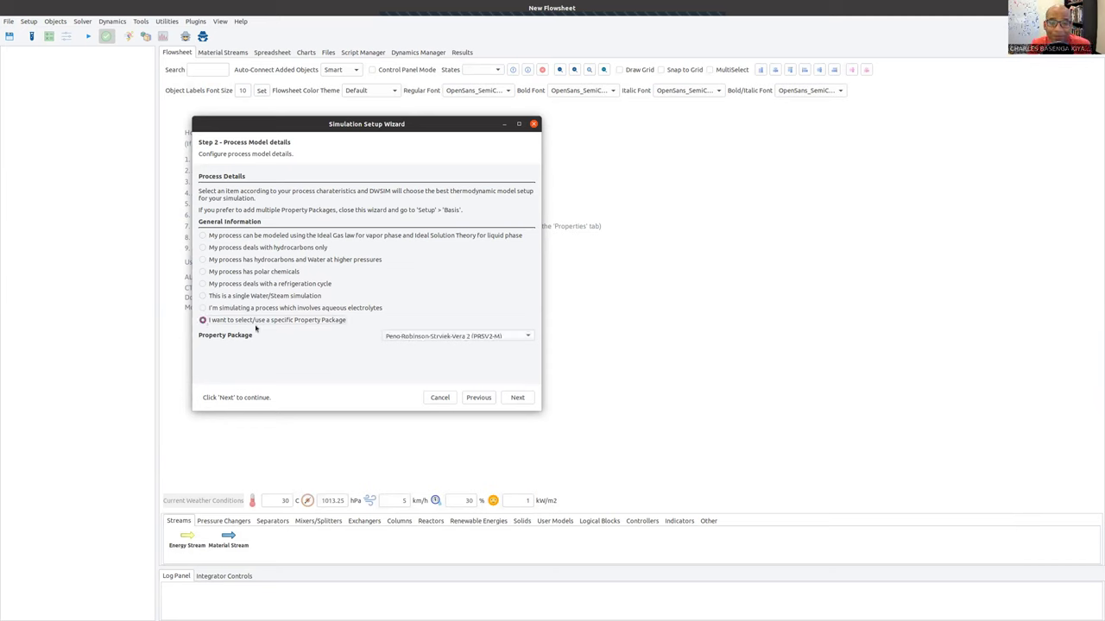
Step: Pick Steam Tables (IAPWS-IF97) from the Property Package dropdown
click(406, 336)
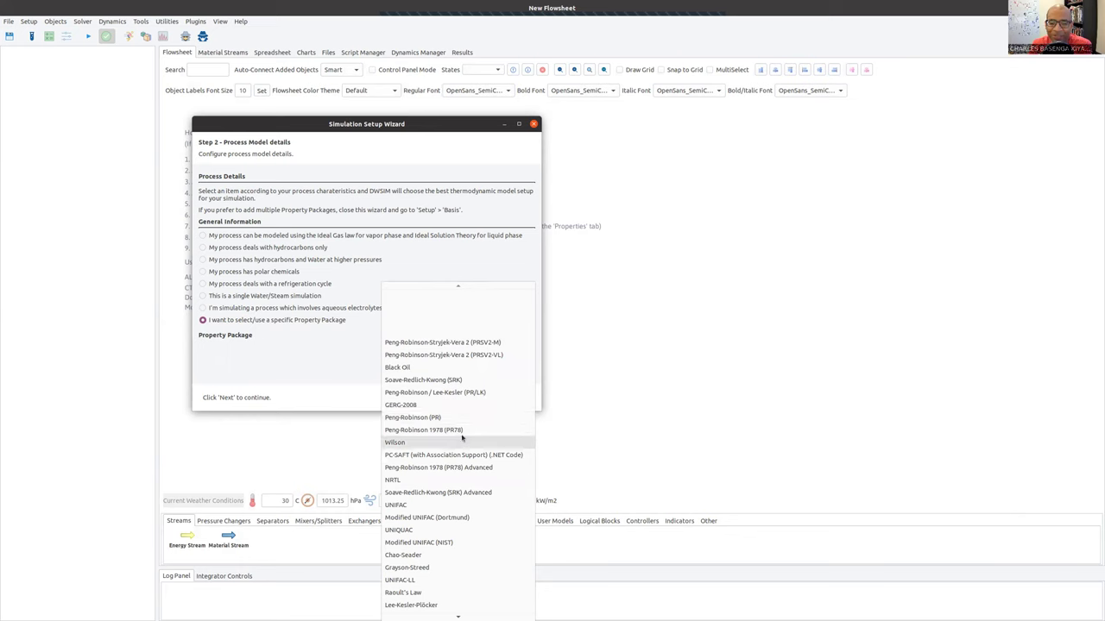
scroll(461, 431, down, 2)
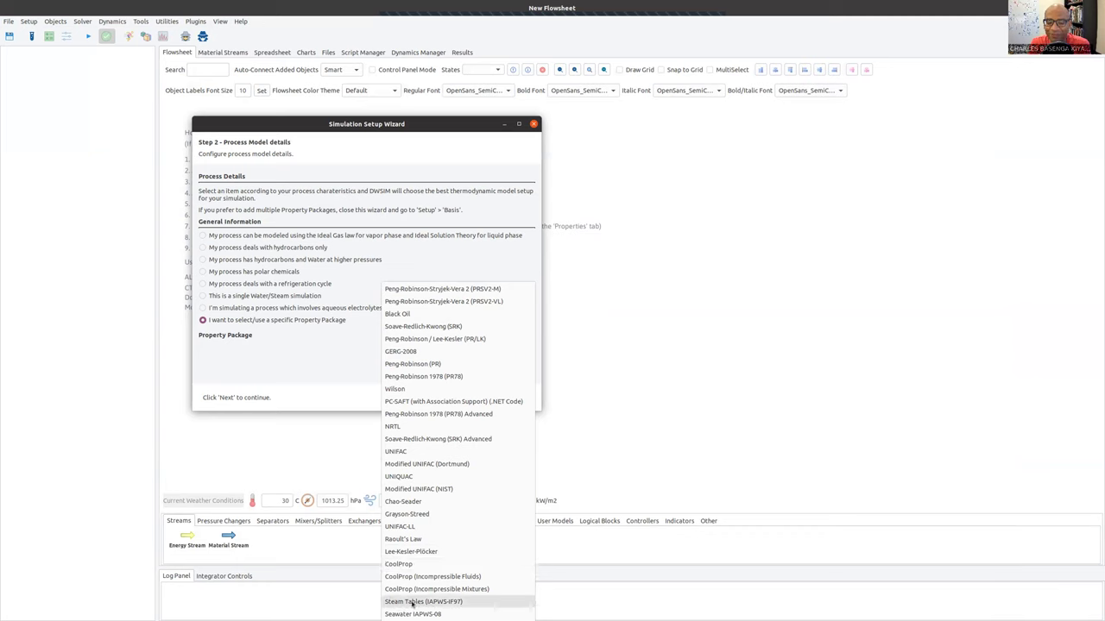
click(412, 601)
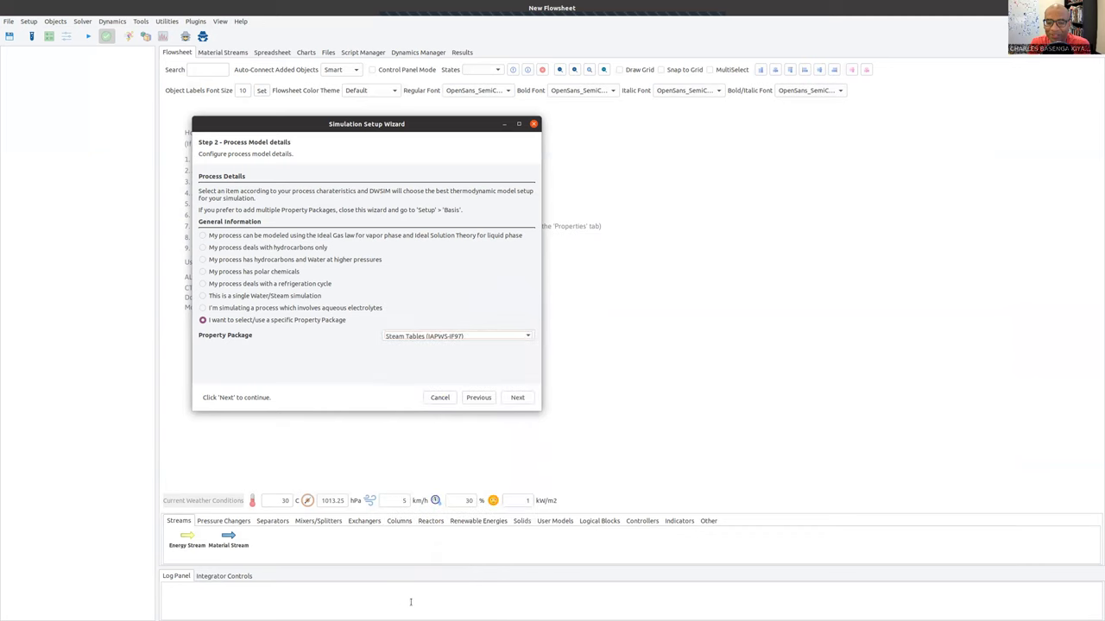
Step: Leave the System of Units as SI on Other Settings and finish the wizard
click(518, 396)
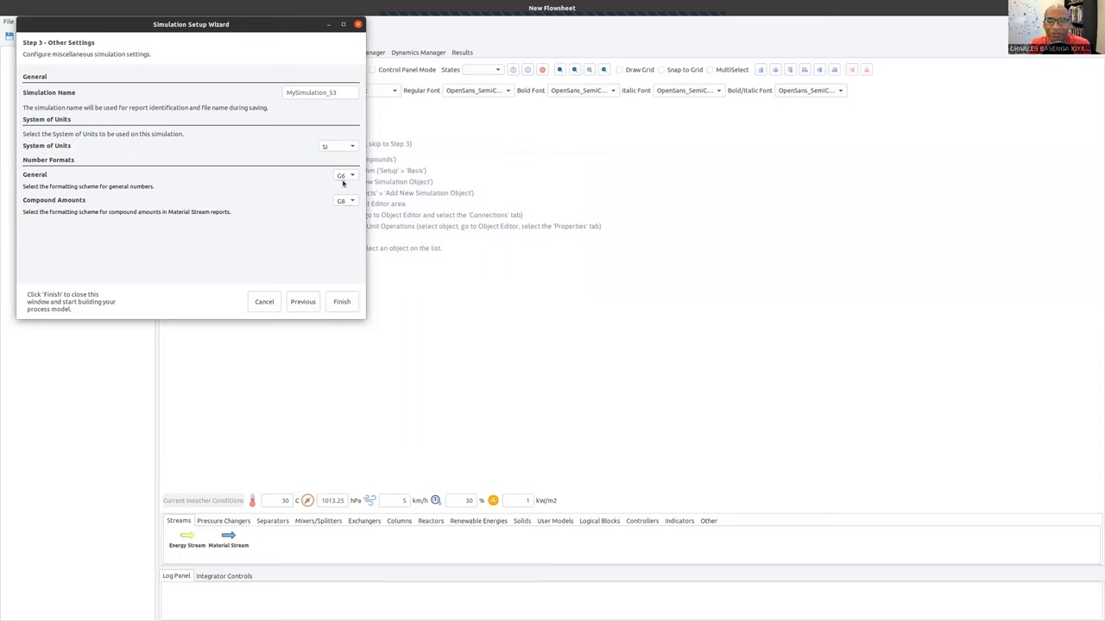
click(338, 306)
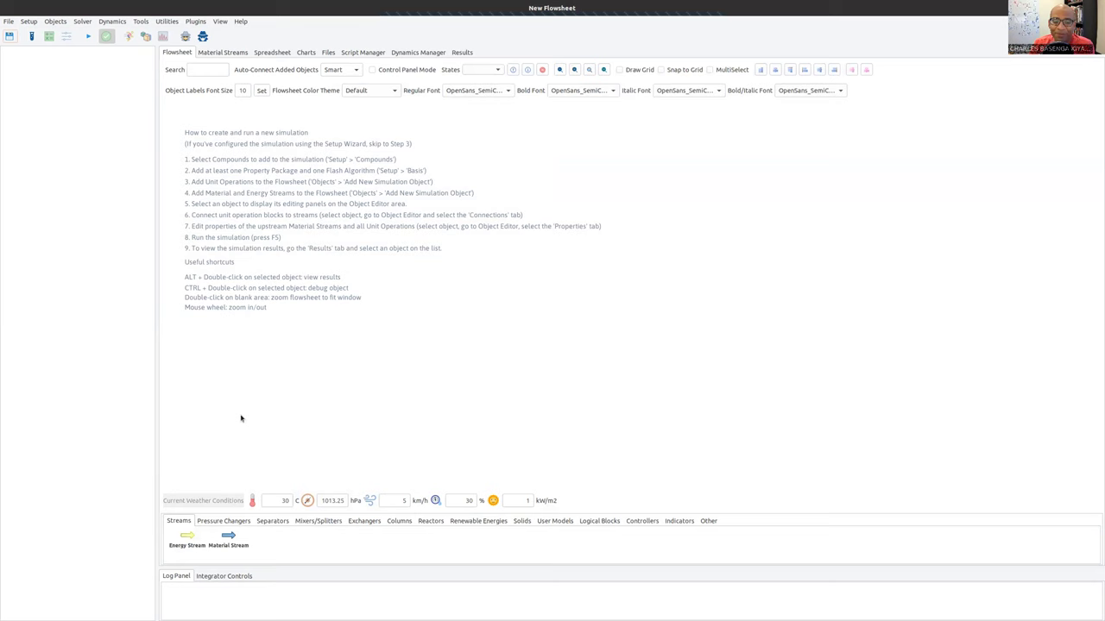
Step: Browse the Pressure Changers and Mixers/Splitters palette tabs to find the pump
click(235, 522)
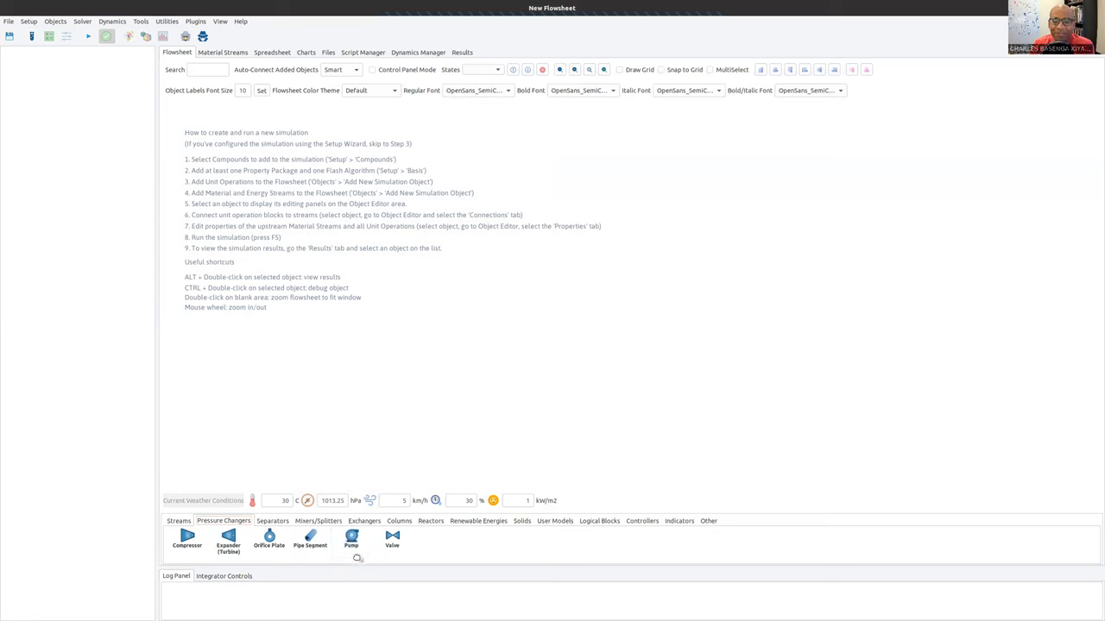
click(325, 518)
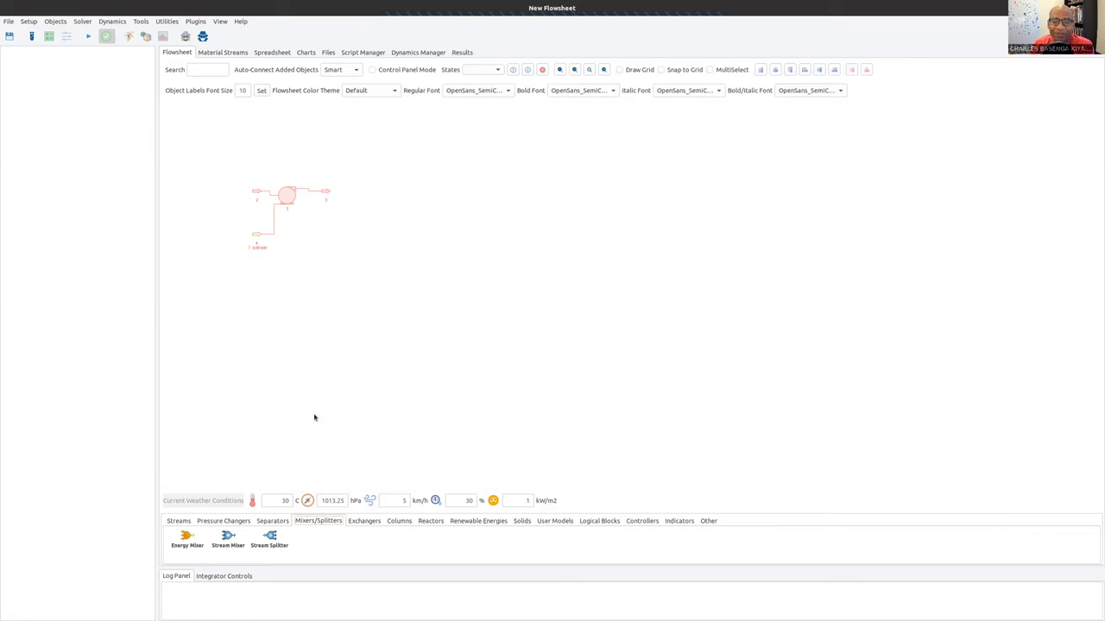
Step: Place a Heater from the Exchangers tab after the pump and align it with the pump outlet
click(364, 522)
drag(310, 538, 389, 208)
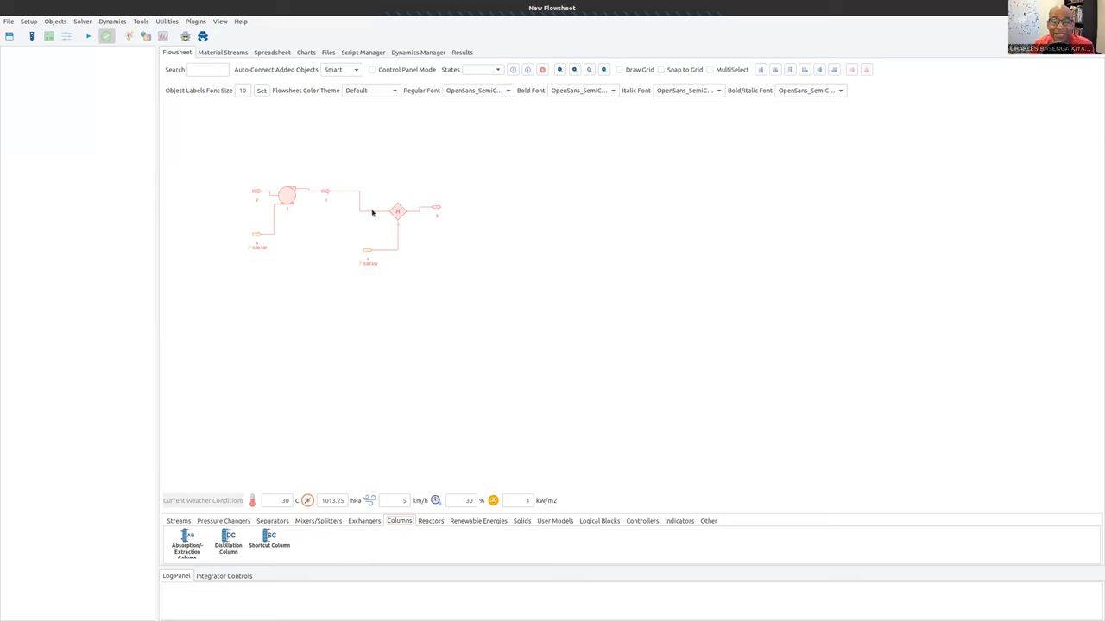
drag(398, 213, 441, 193)
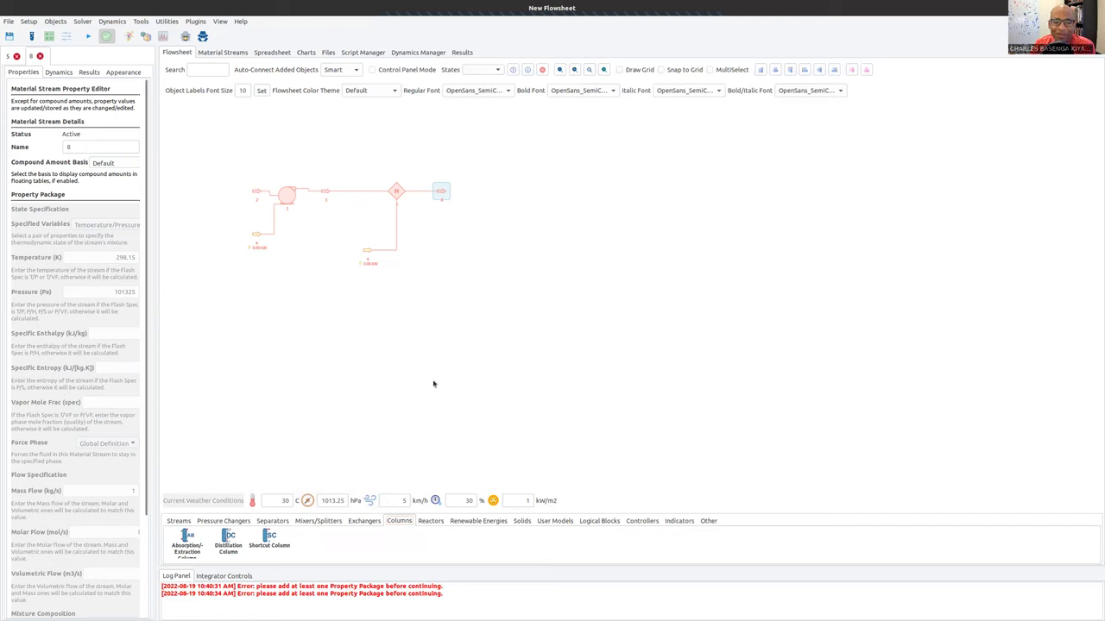
Step: Add an Expander (Turbine) after the heater and move energy stream 10 just below it
click(227, 521)
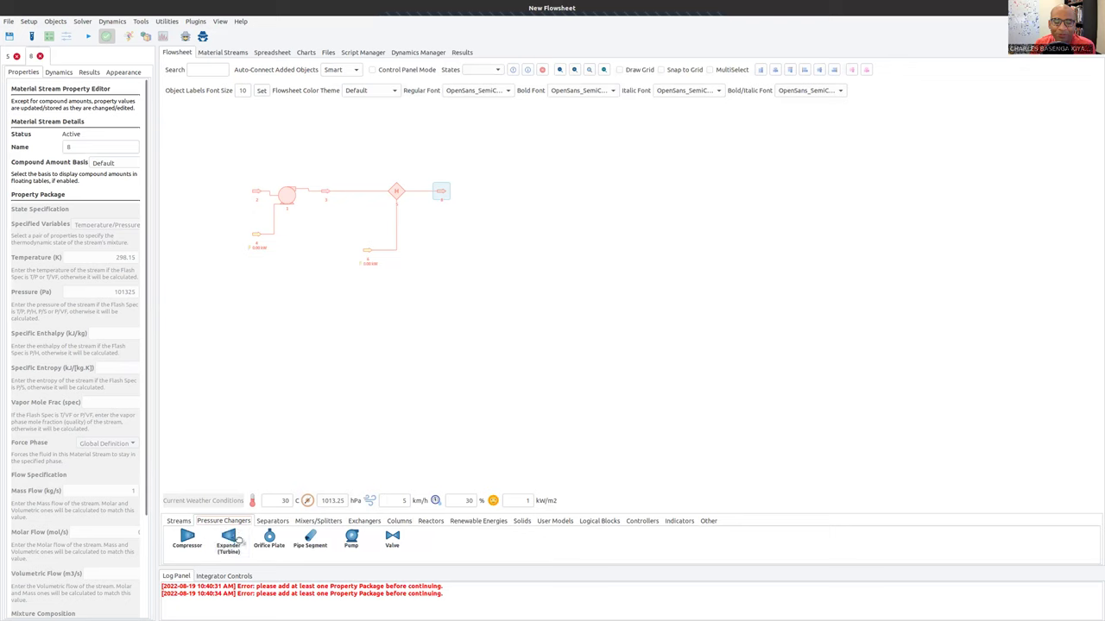
drag(509, 280, 505, 192)
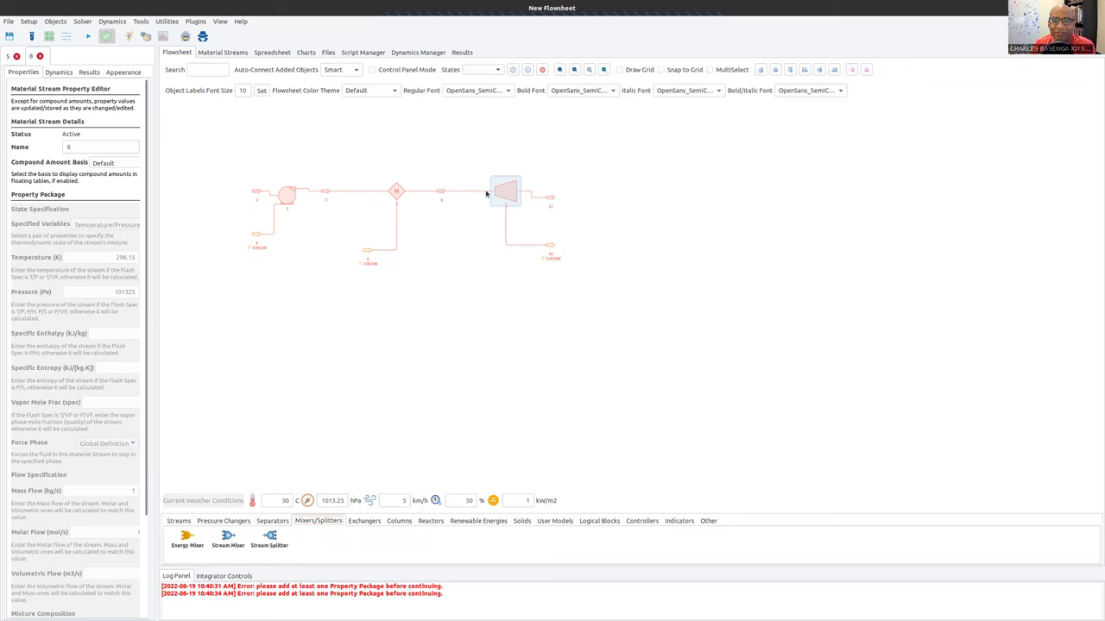
click(553, 196)
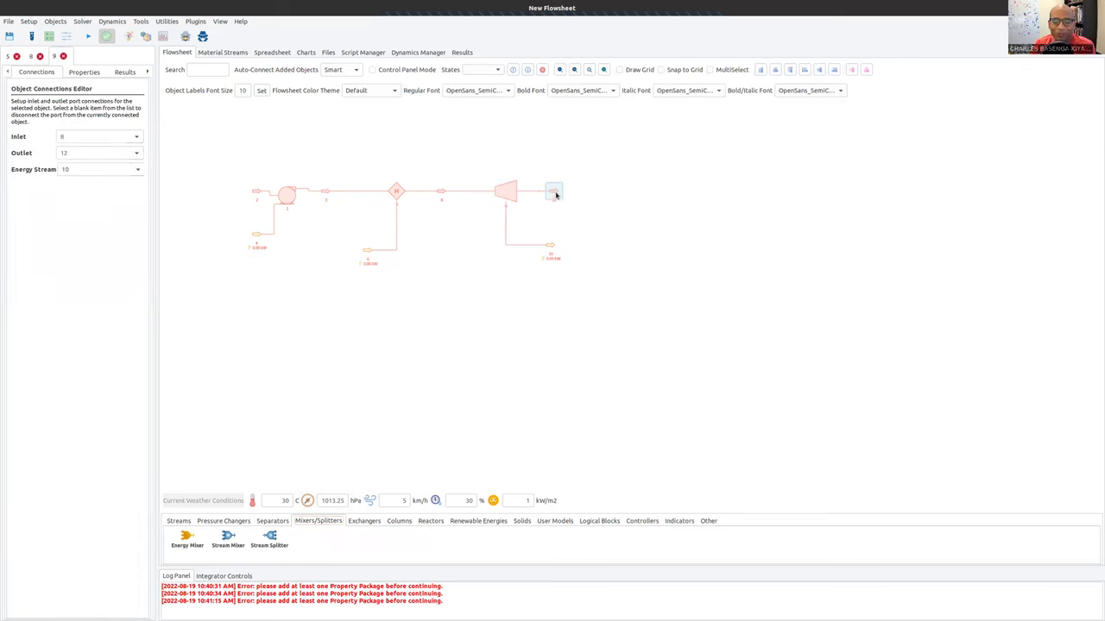
click(552, 248)
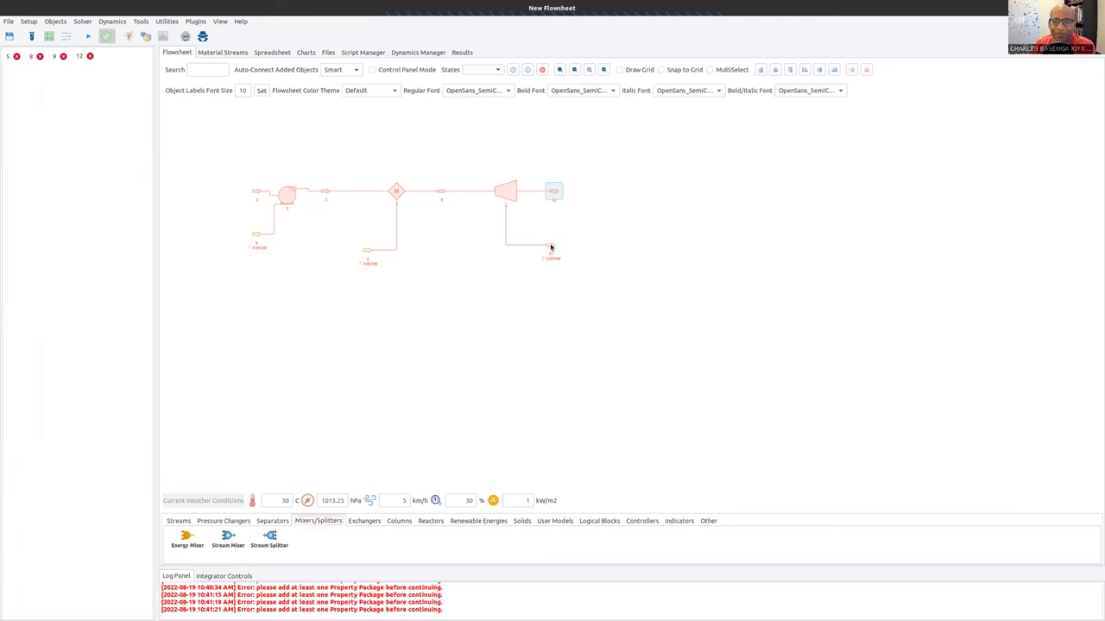
click(553, 250)
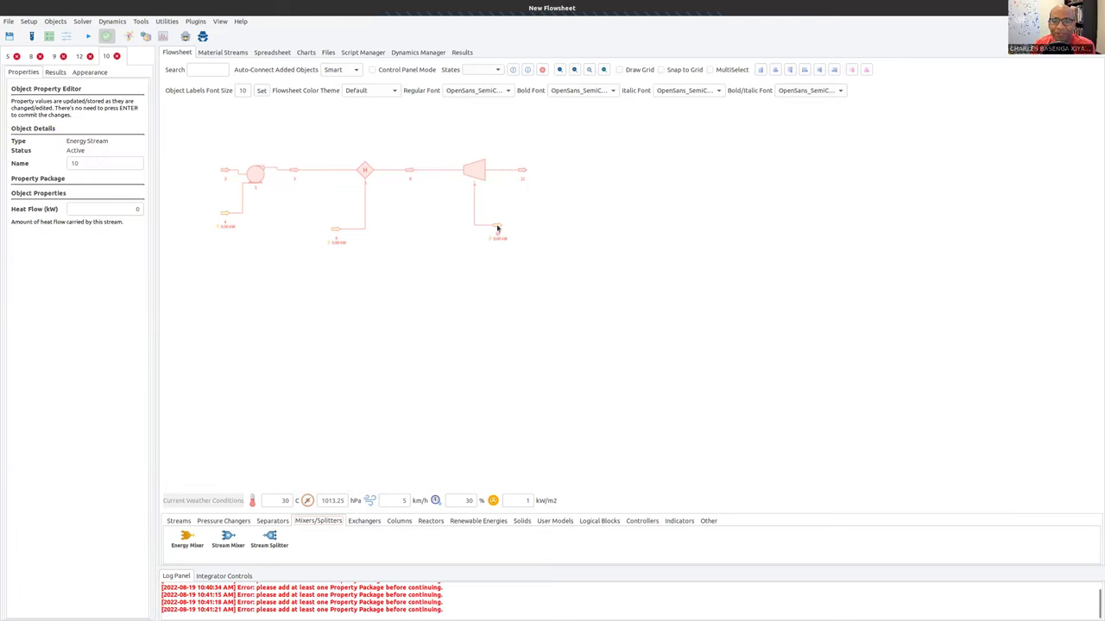
drag(498, 229, 481, 212)
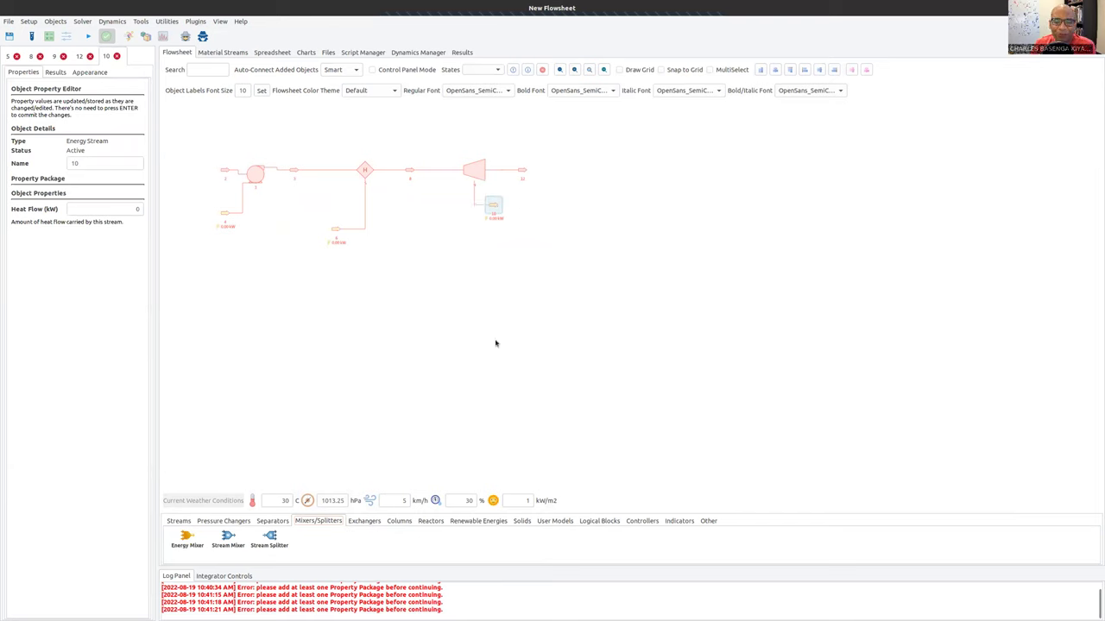
Step: Drag a Cooler from the Exchangers tab onto the canvas after the turbine
click(371, 521)
drag(228, 539, 560, 172)
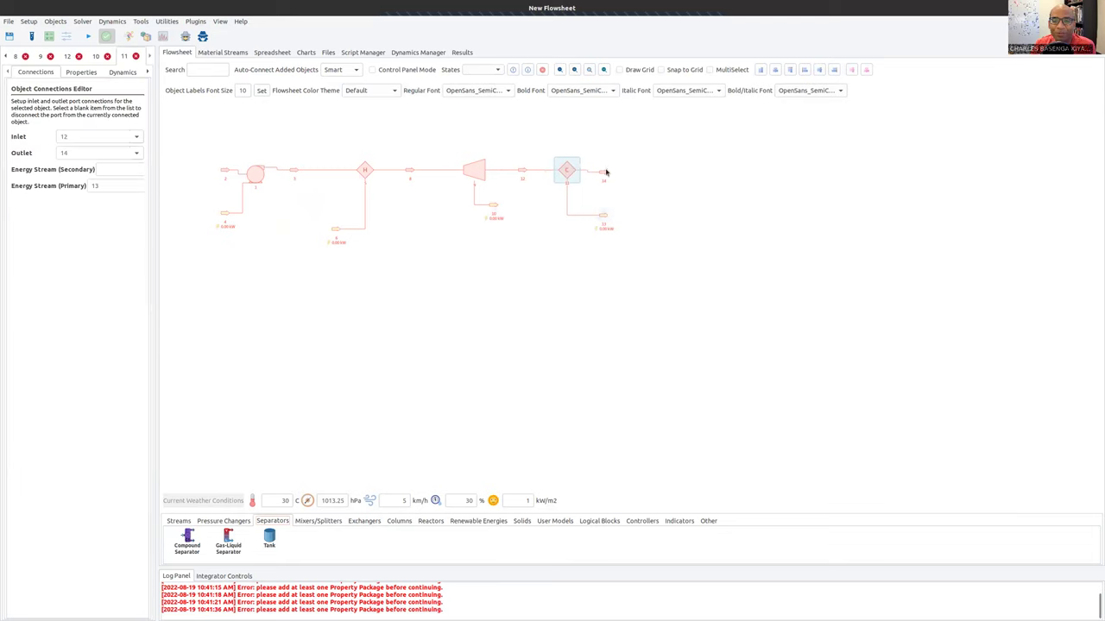
Step: Verify the cooler's streams 12, 14 and 13, then display the Logical Blocks palette
click(607, 171)
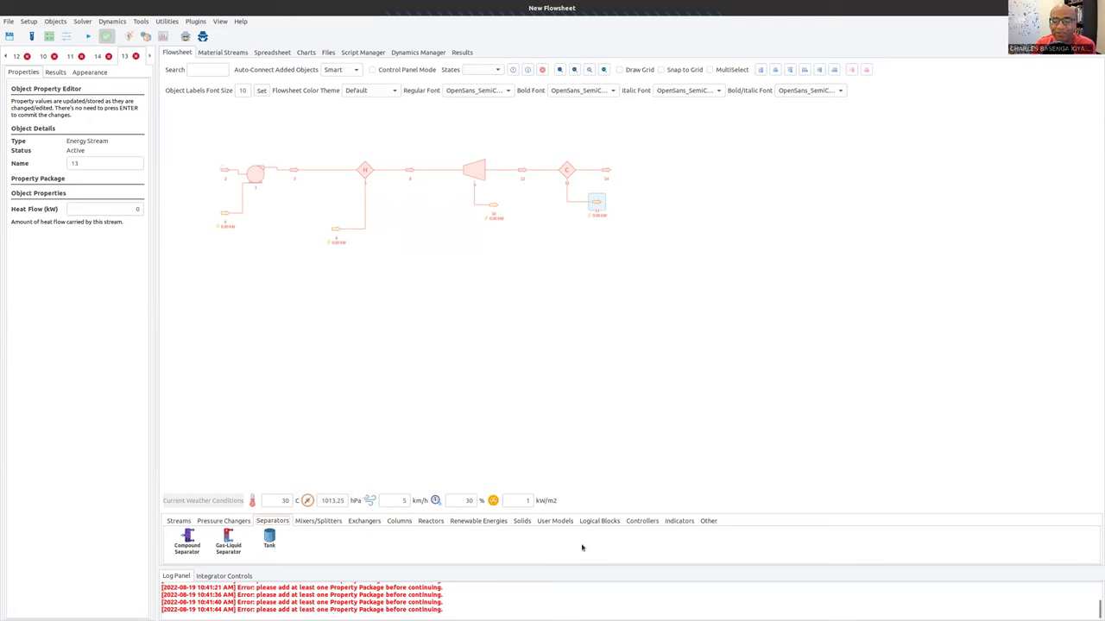
click(598, 521)
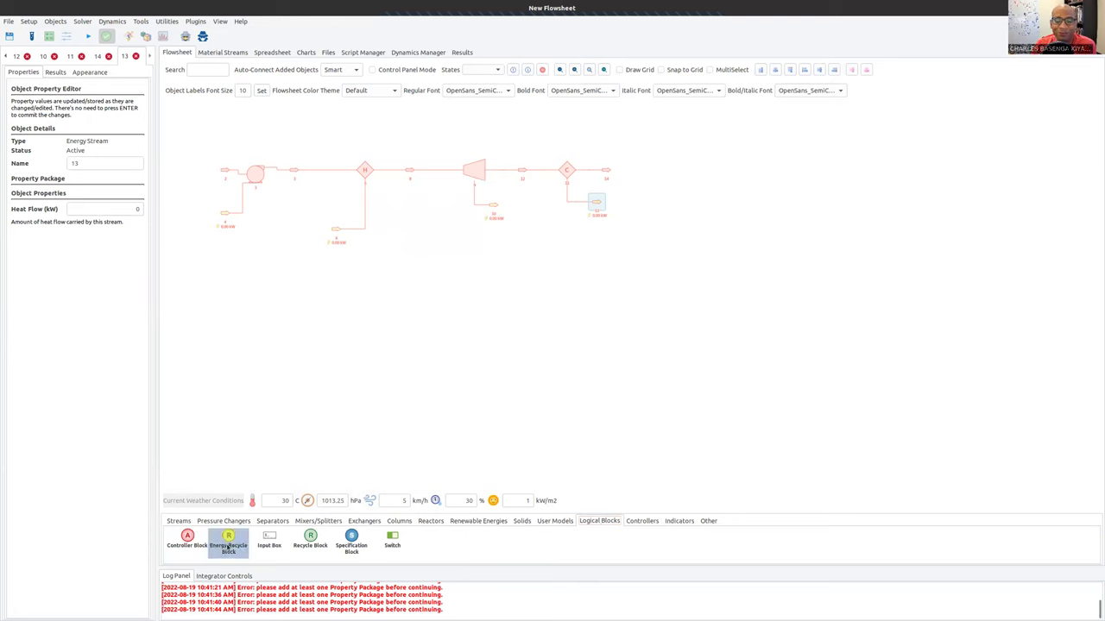
Step: Drop a Recycle block below the cycle, creating streams 16 and 17, and select it
drag(215, 551, 303, 496)
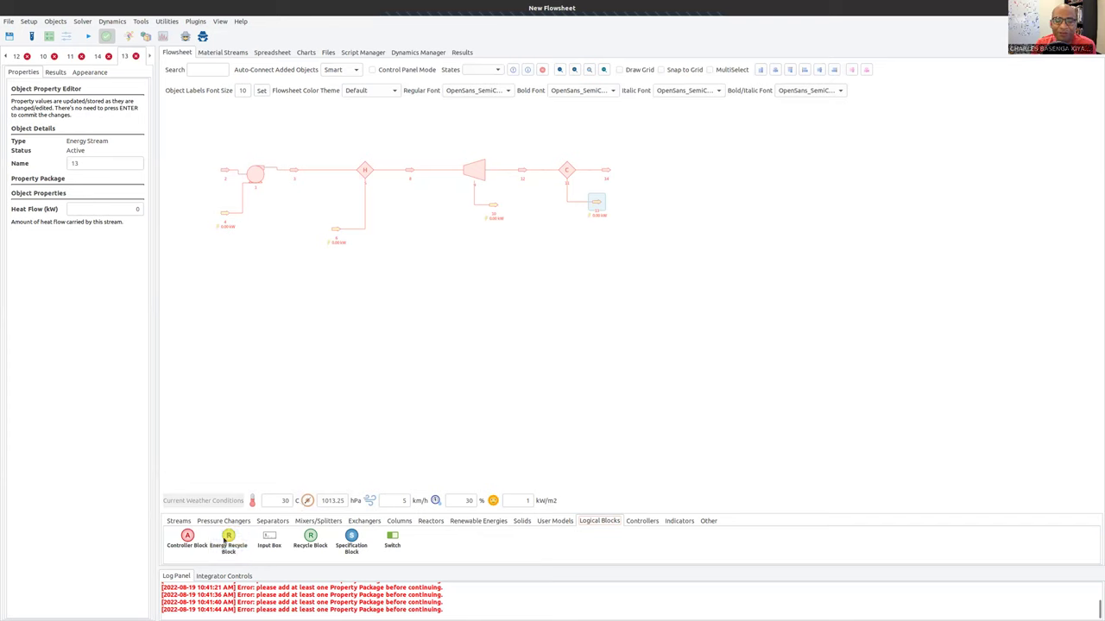
drag(319, 546, 405, 310)
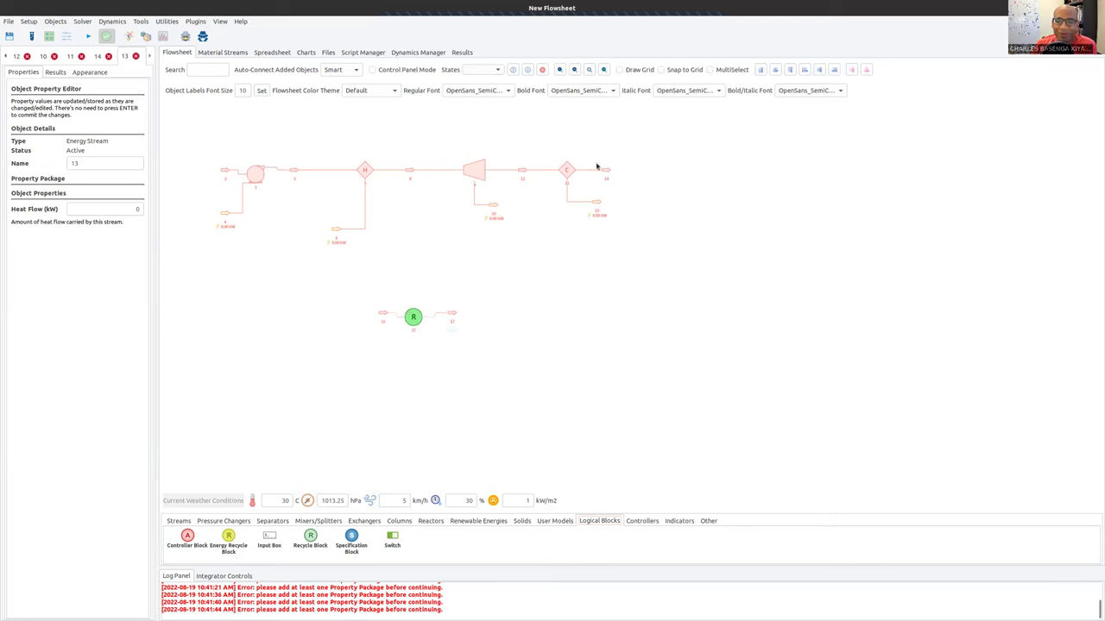
mouse_move(413, 321)
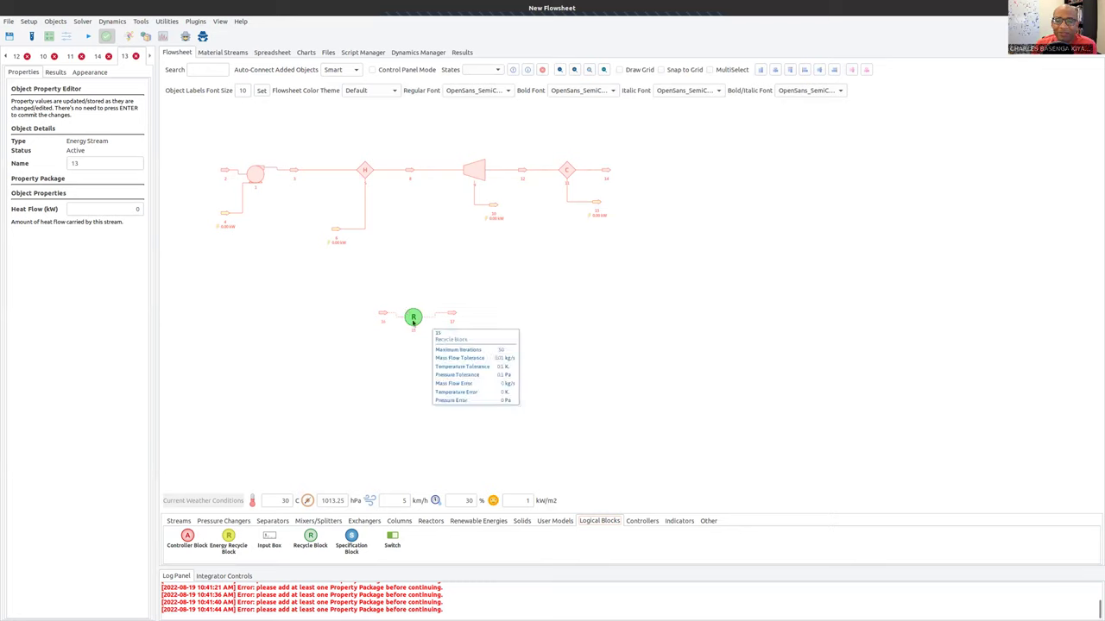
click(412, 319)
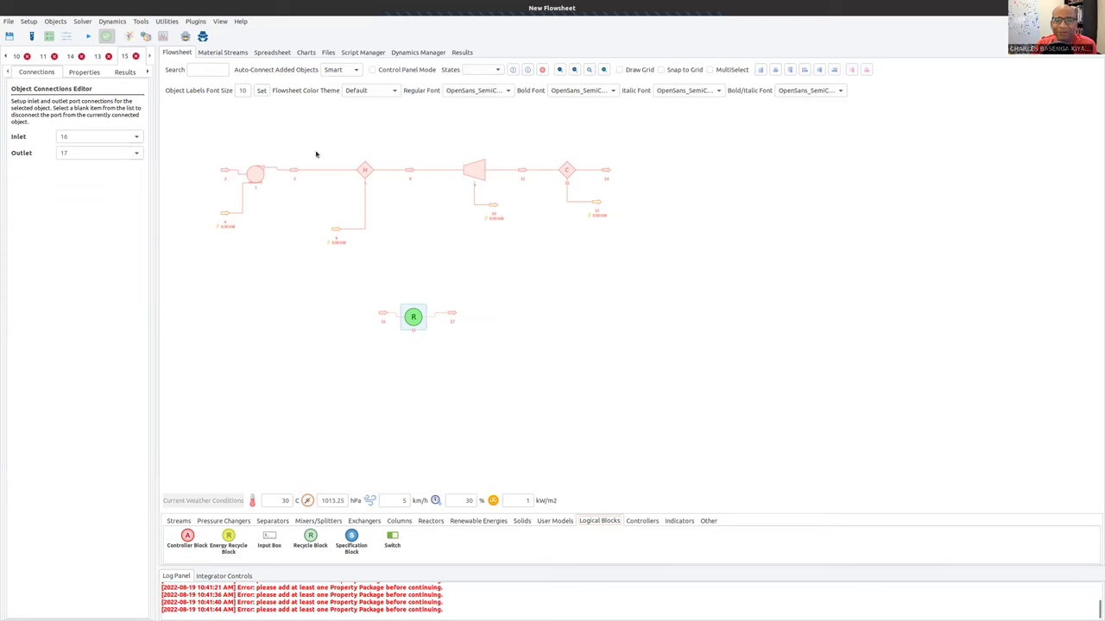
Step: Set the recycle block's inlet to stream 14, then delete the unused stream 16
click(135, 137)
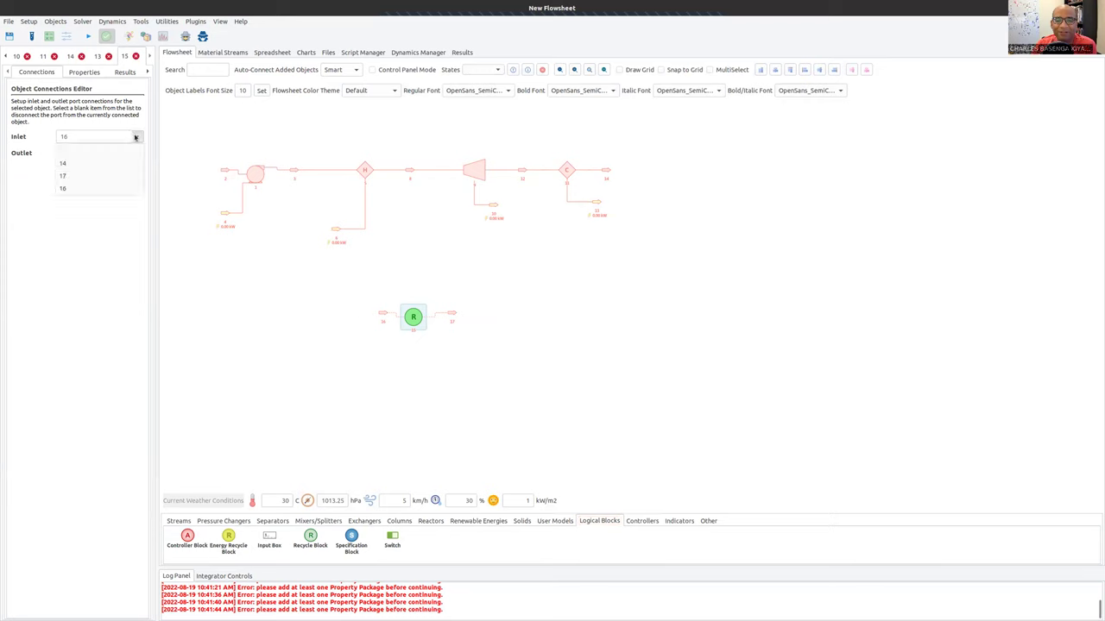
click(65, 175)
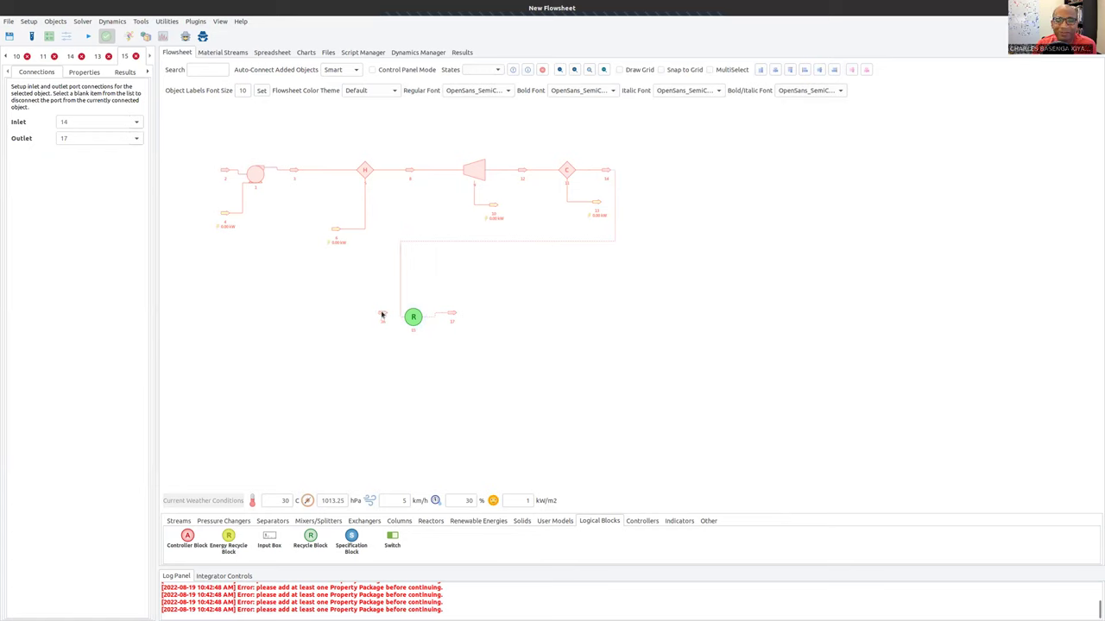
click(382, 315)
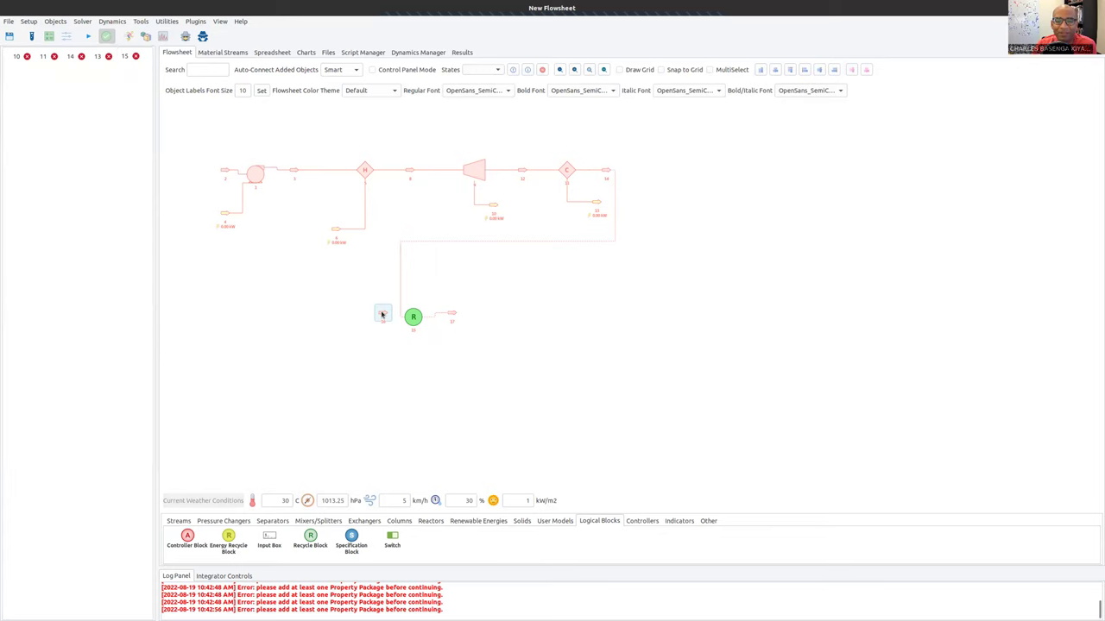
right_click(382, 315)
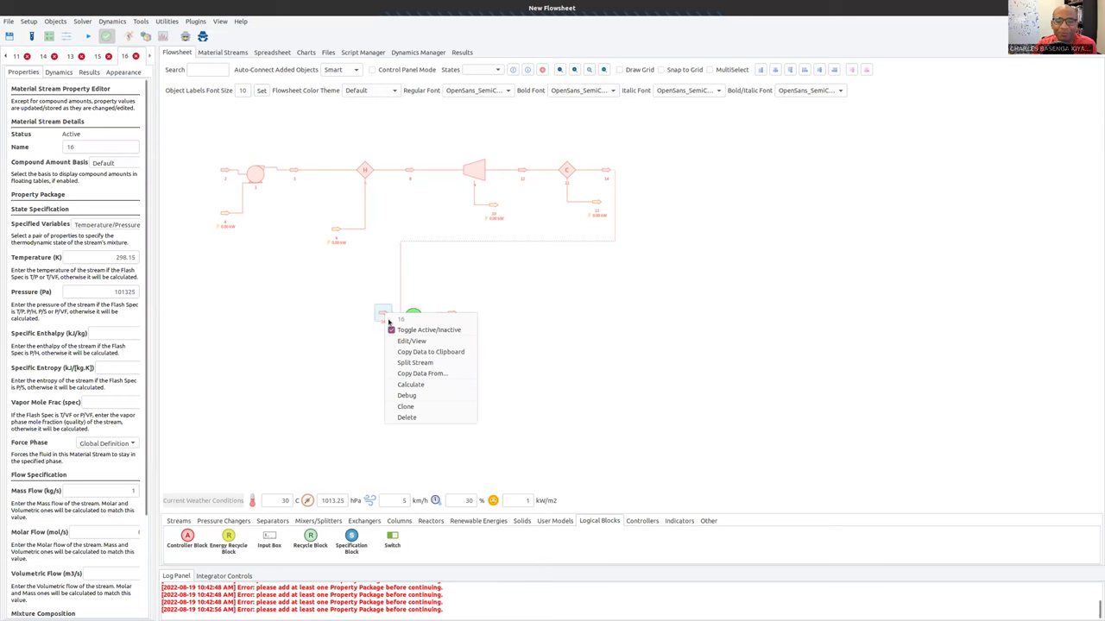
click(407, 417)
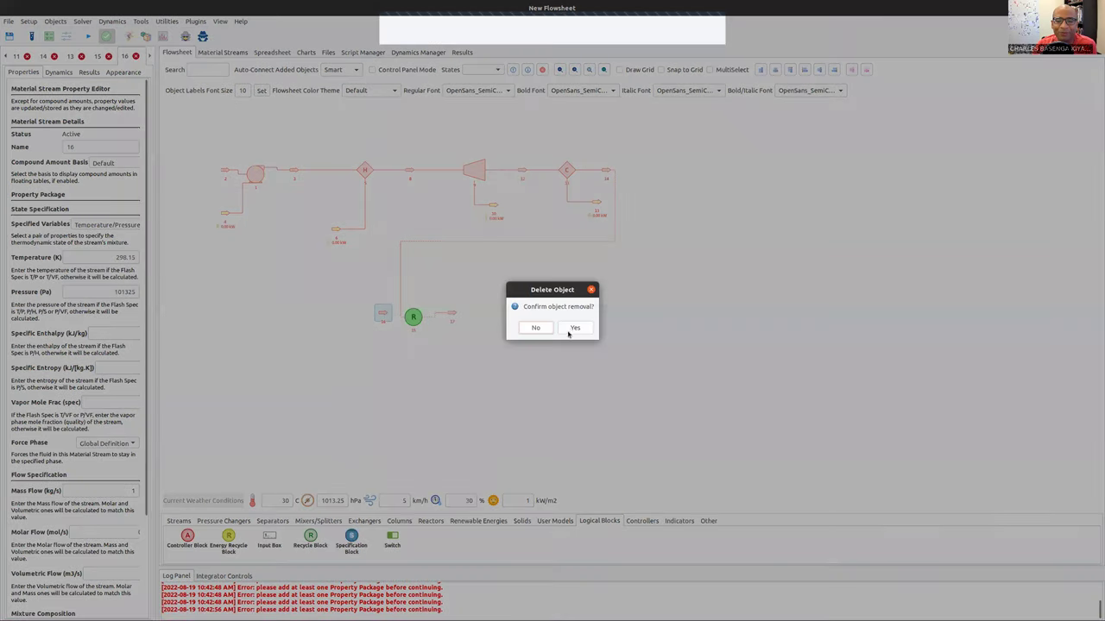
click(573, 329)
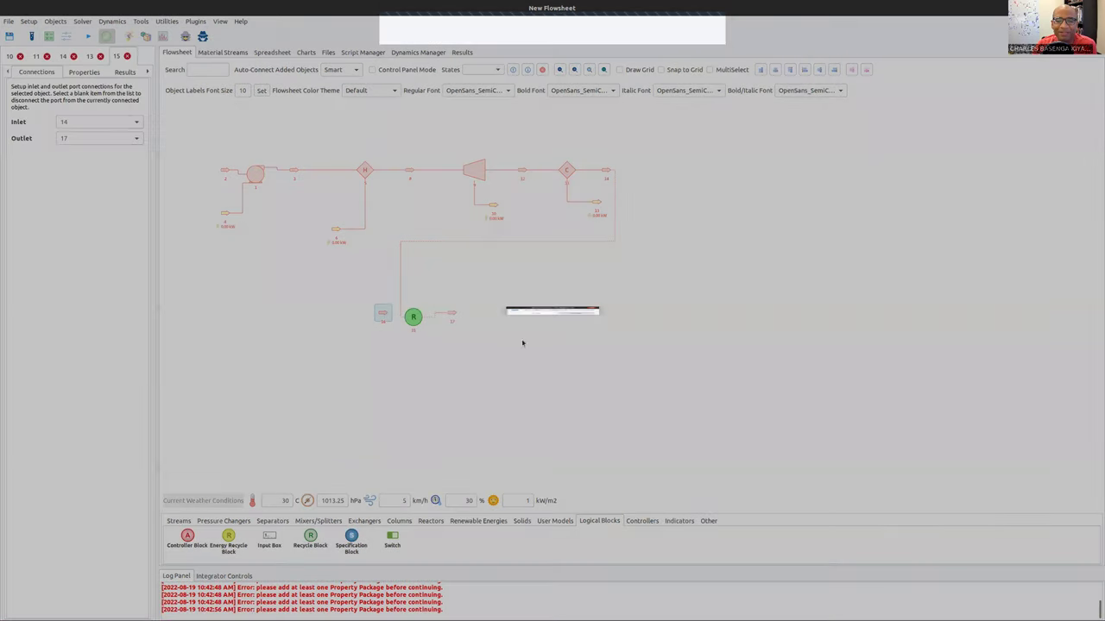
Step: Set the recycle block's outlet to pump feed stream 2
mouse_move(415, 317)
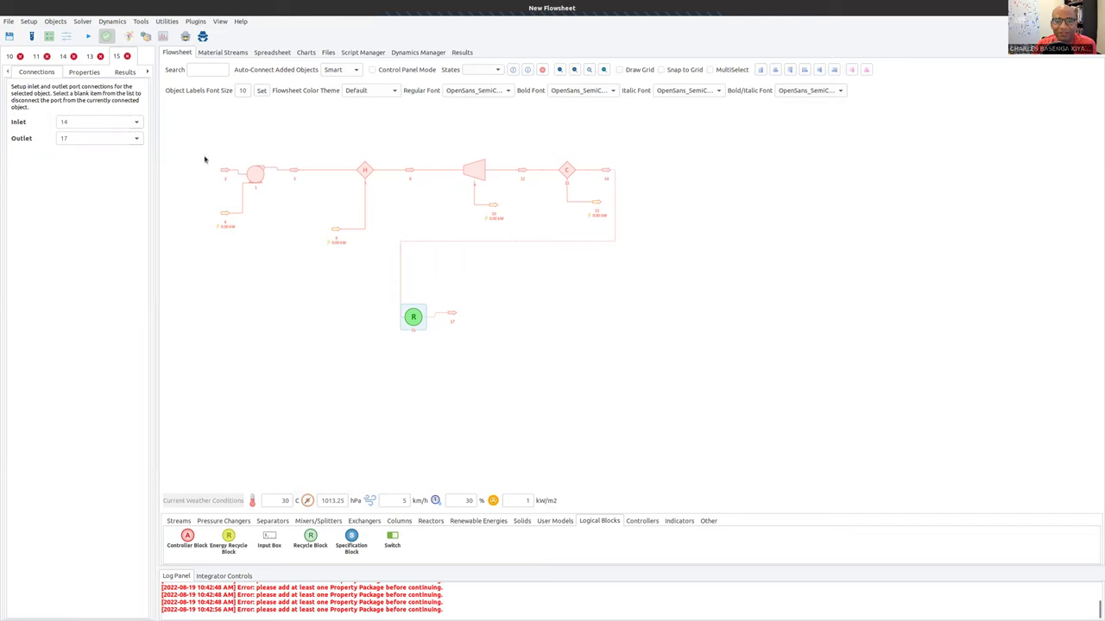
click(138, 139)
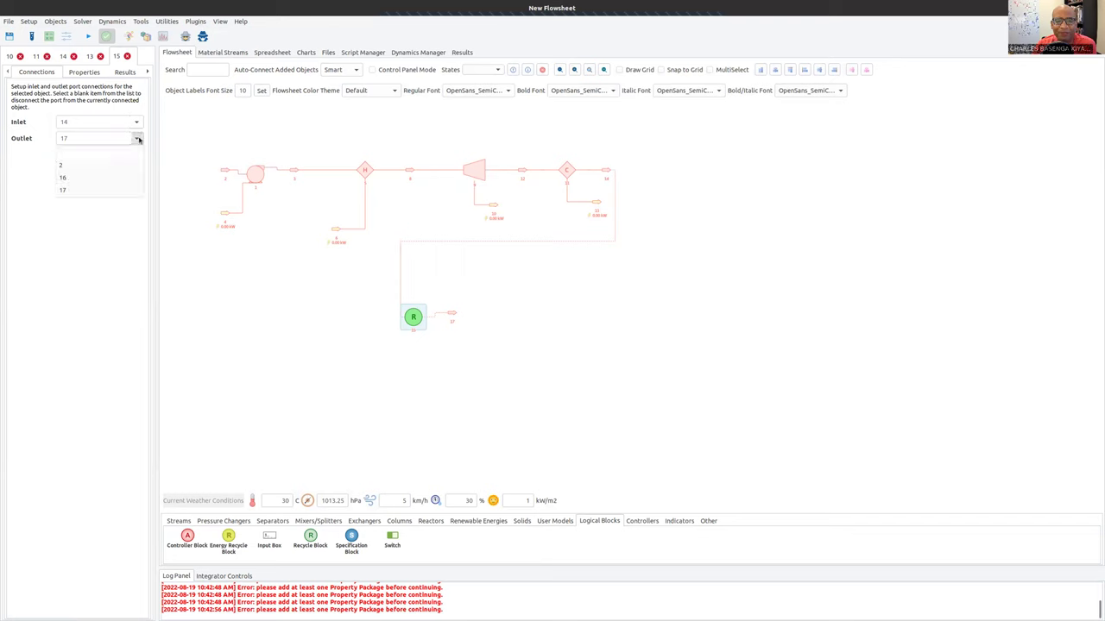
click(104, 163)
click(474, 337)
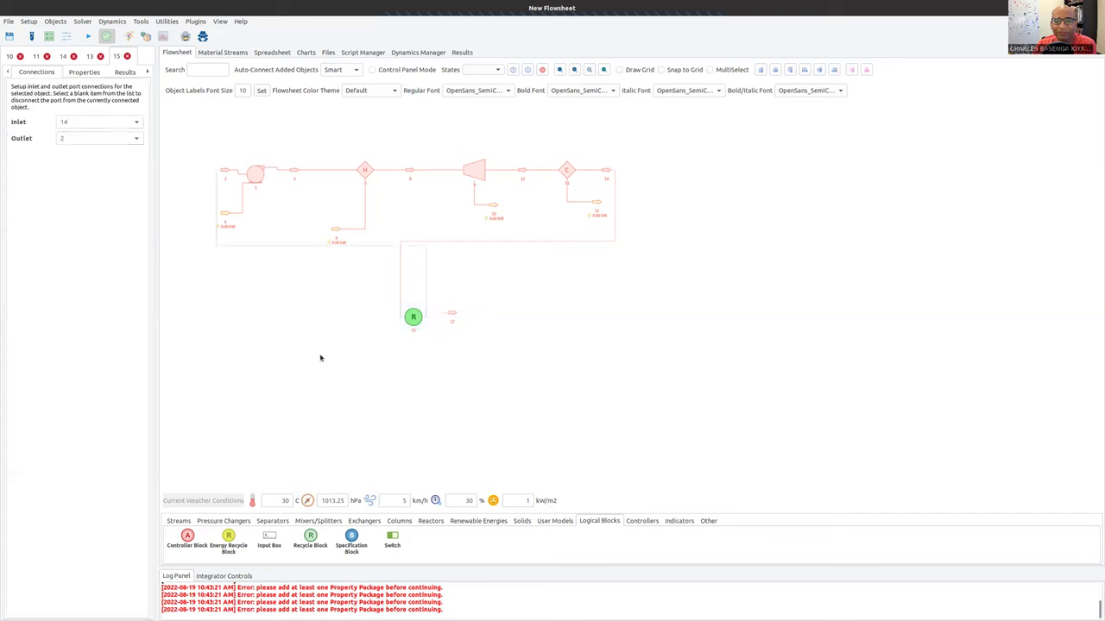
Step: Delete the leftover stream 17 from the flowsheet
click(453, 315)
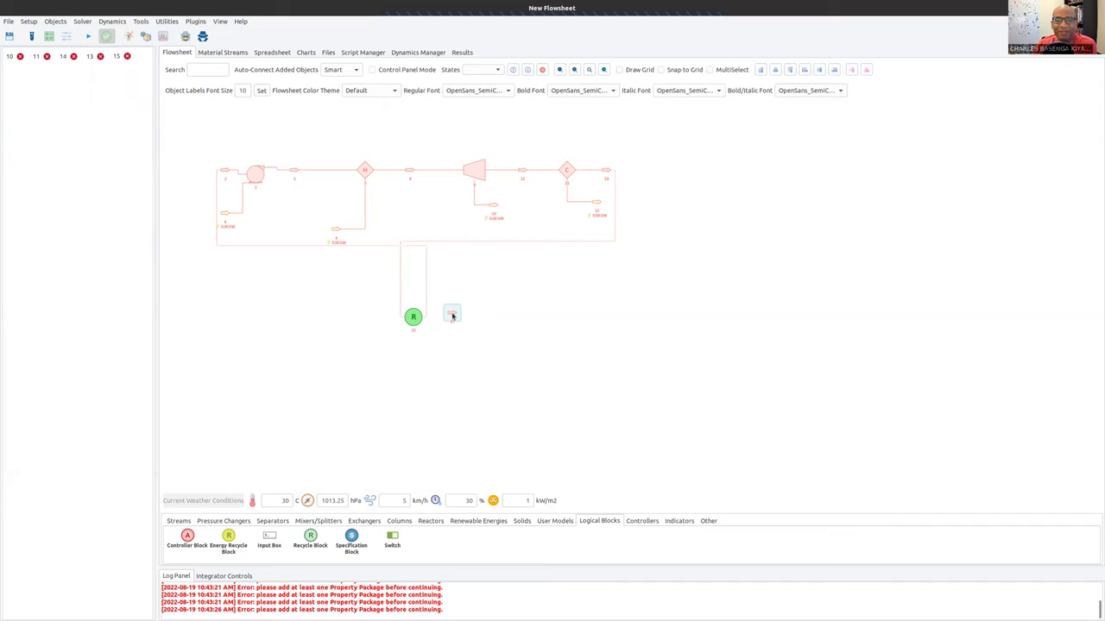
click(452, 315)
right_click(452, 315)
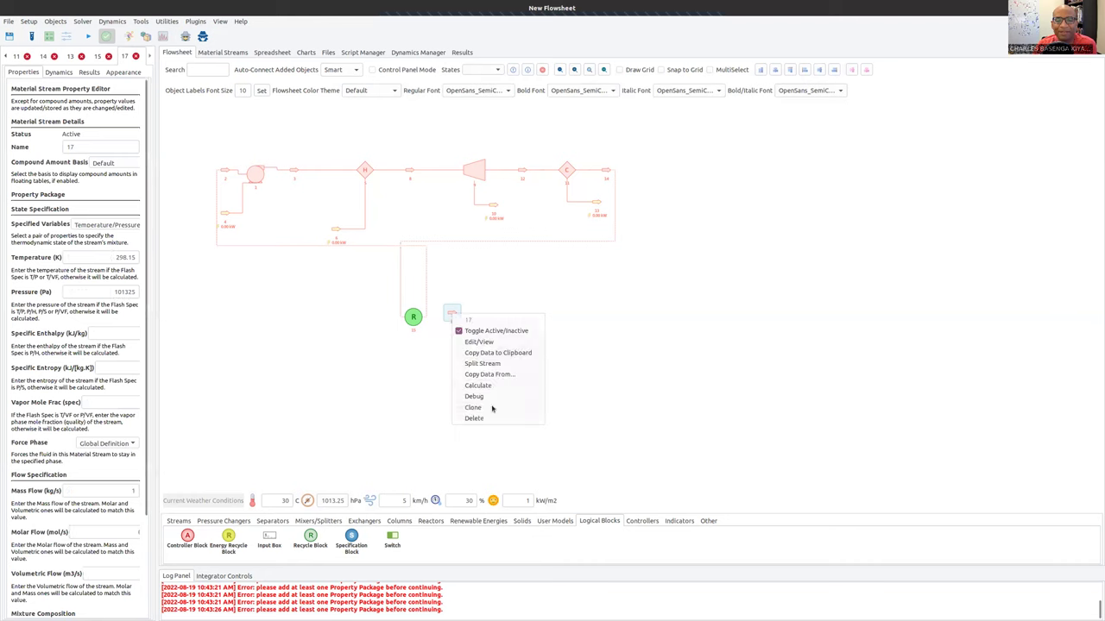
click(492, 417)
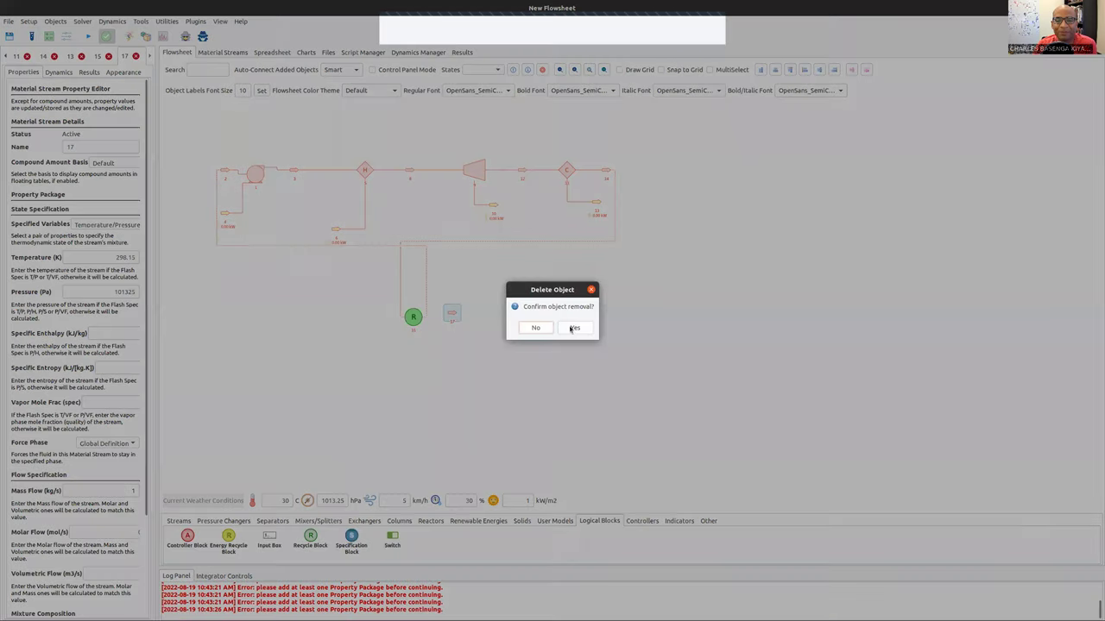
click(574, 328)
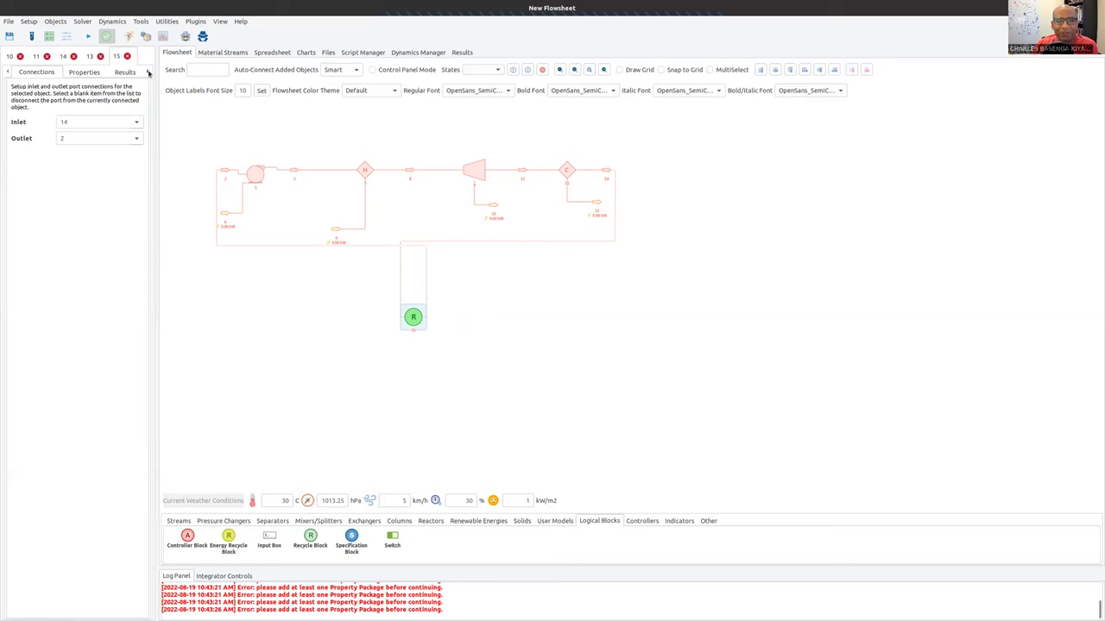
Step: Tick Flip Horizontally for the recycle block and drag it up onto the return line
click(149, 73)
click(148, 73)
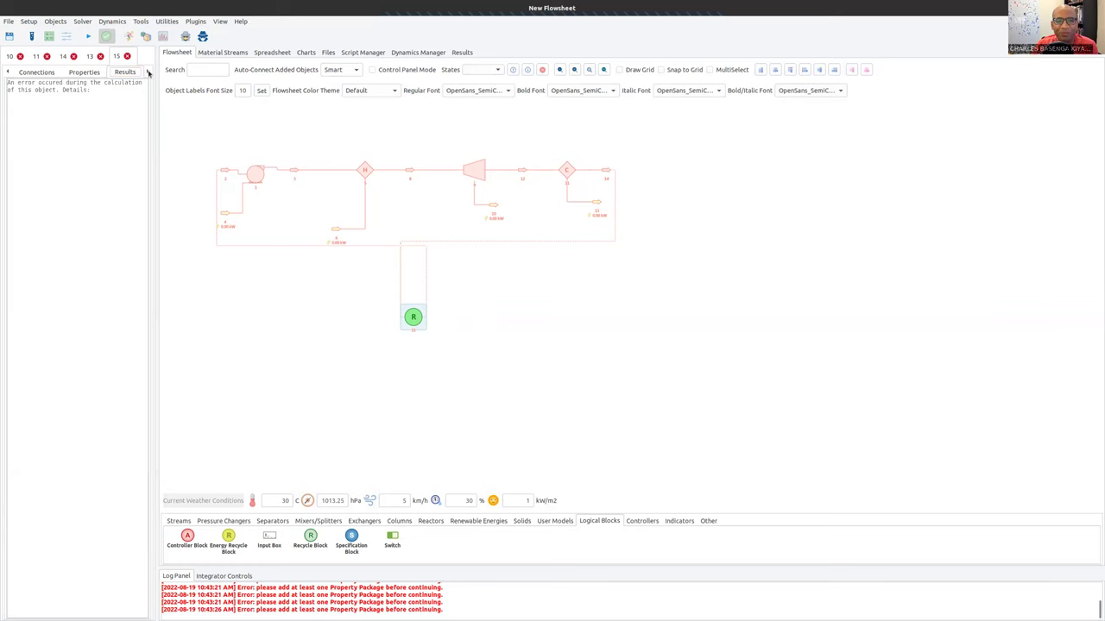
click(148, 73)
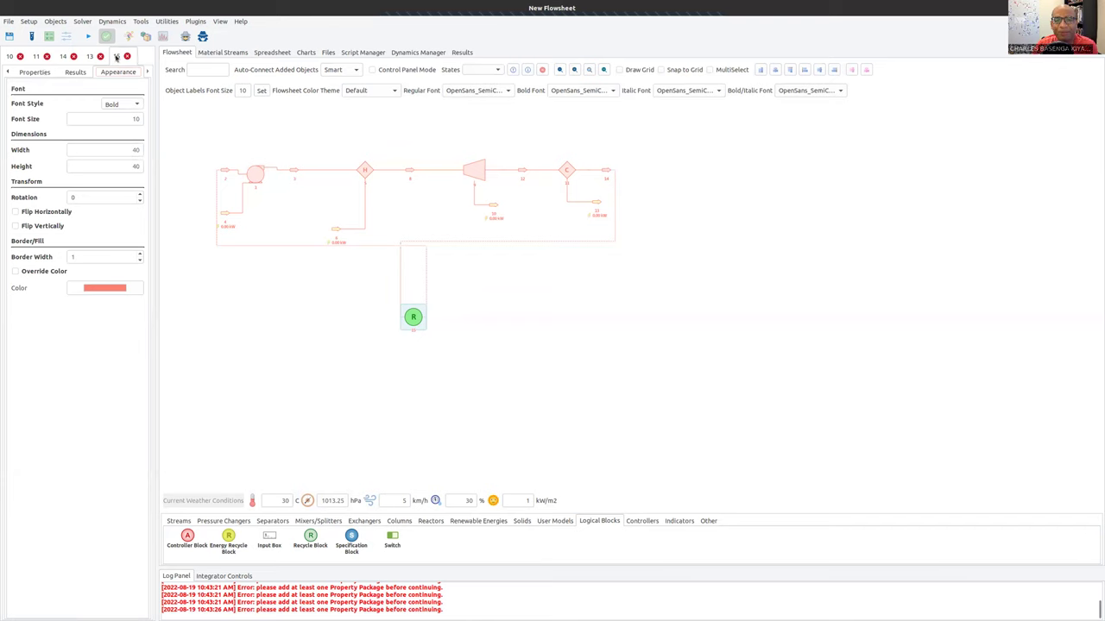
click(16, 212)
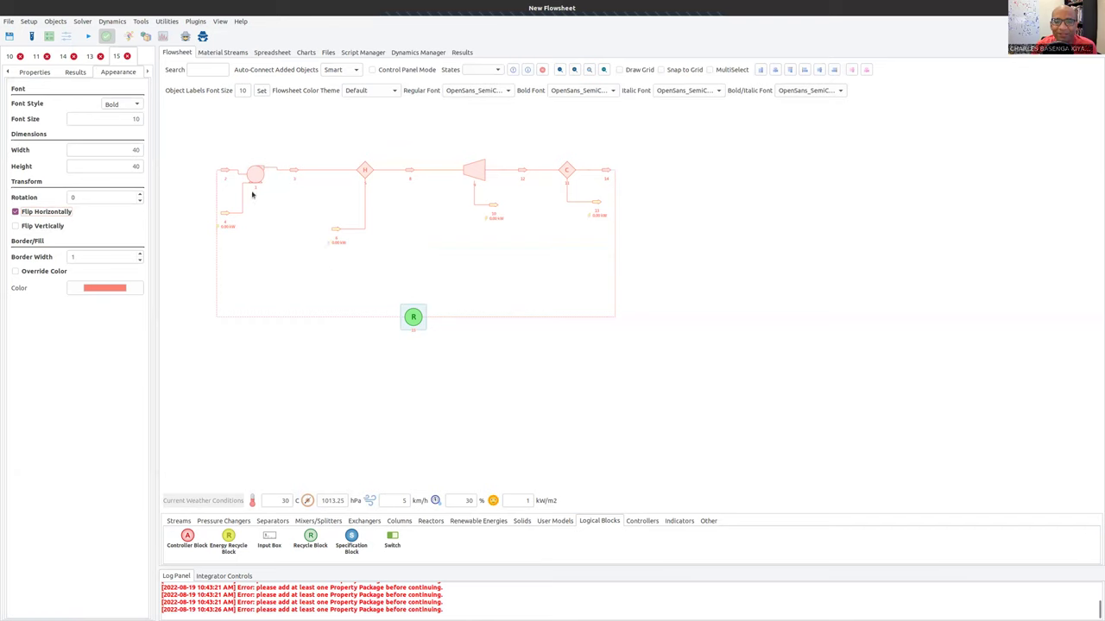
drag(413, 318, 385, 282)
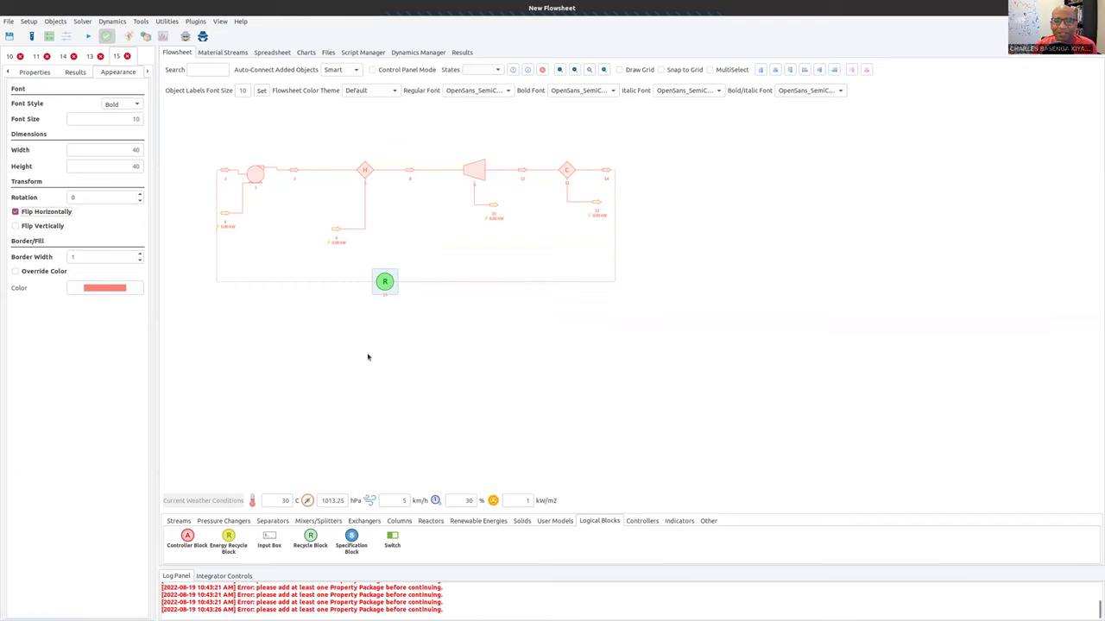
Step: Change the heater's Calculation Mode from Heat Added/Removed to Outlet Temperature
click(365, 170)
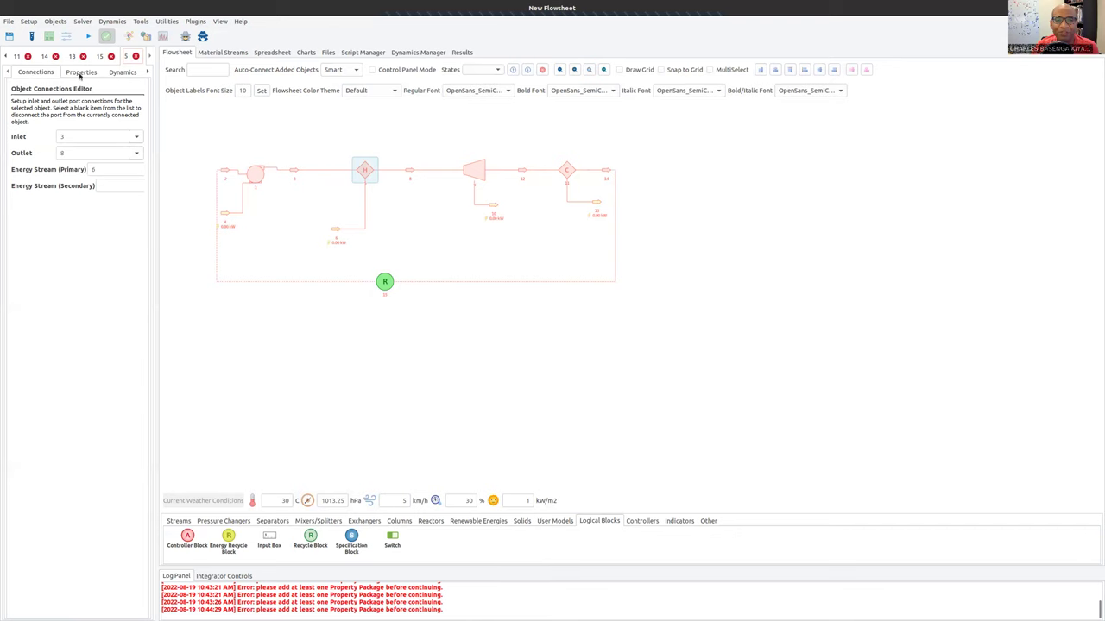
click(82, 74)
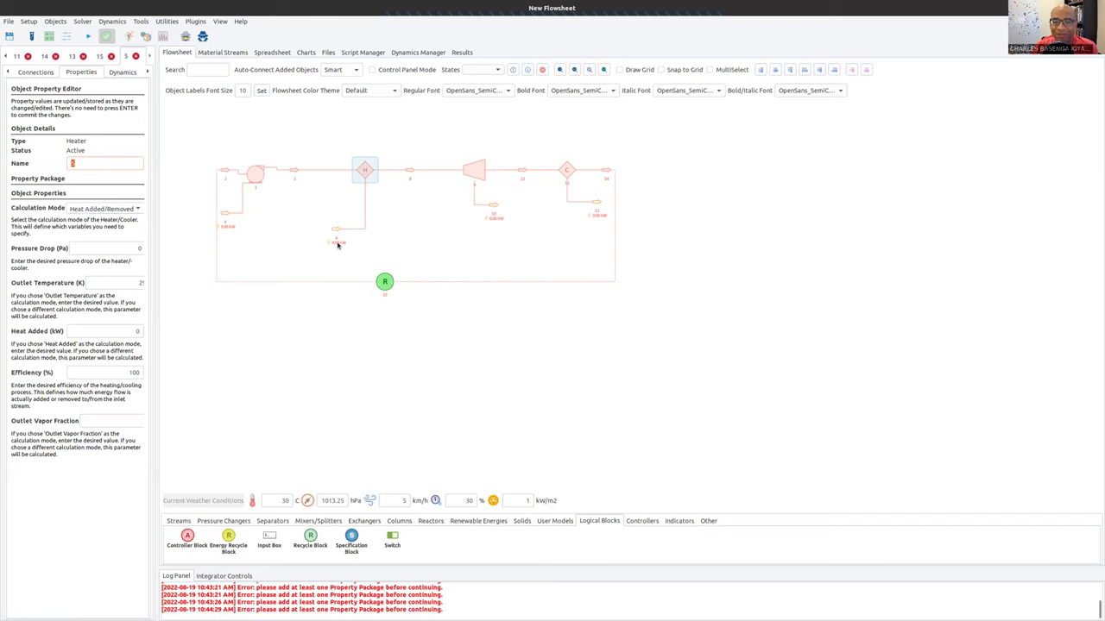
click(129, 210)
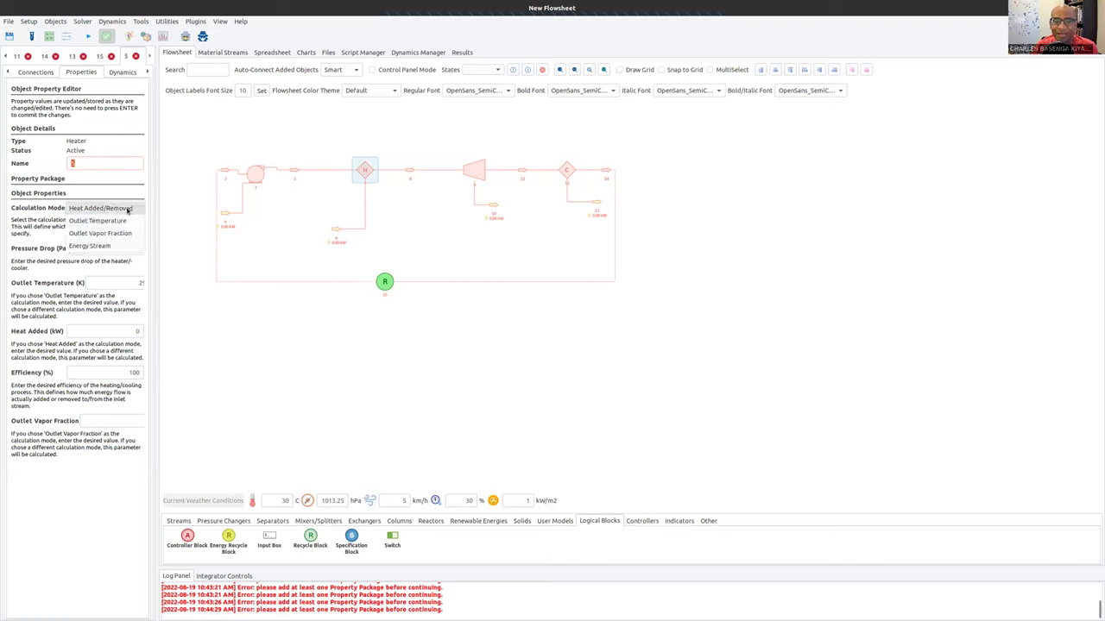
click(126, 222)
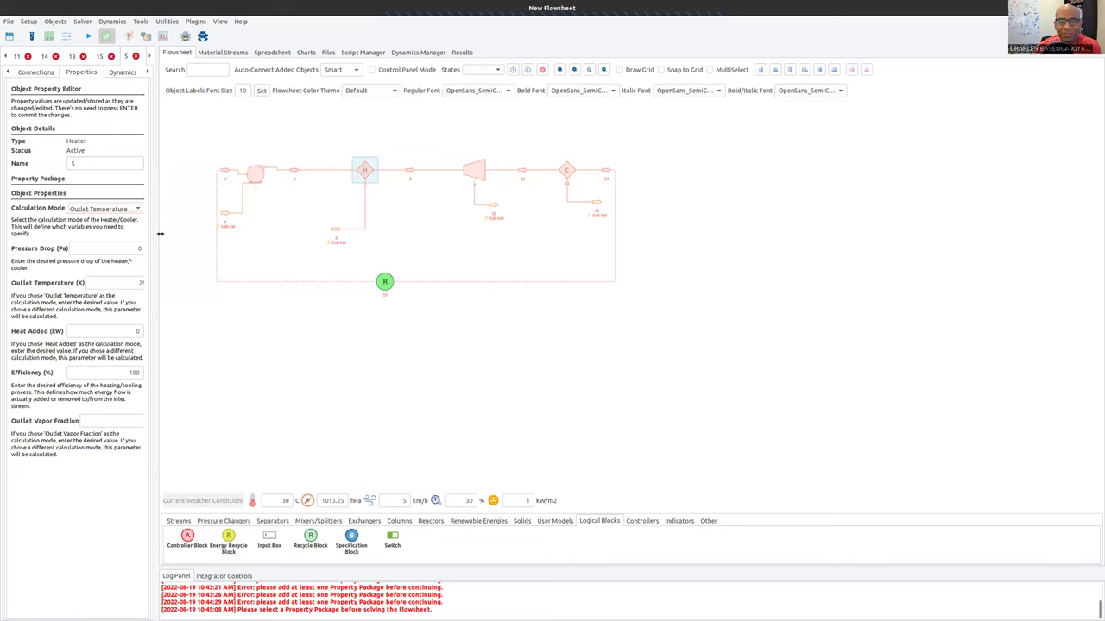
Step: Enter 673.15 K as the heater's outlet temperature, then select the pump
drag(172, 233, 182, 236)
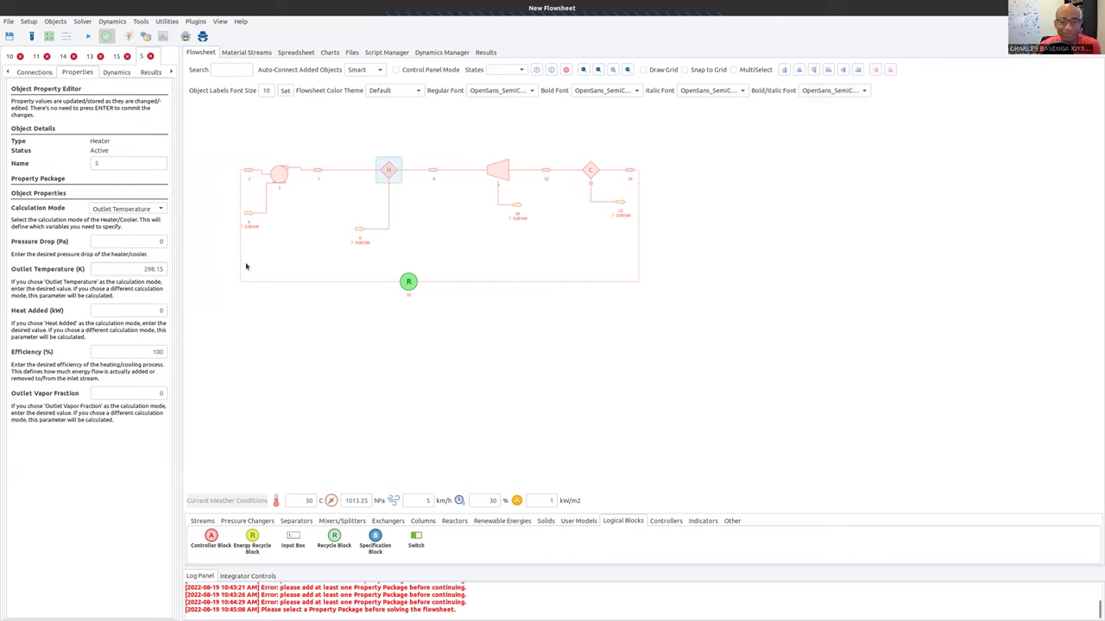
key(BackSpace)
key(BackSpace)
key(BackSpace)
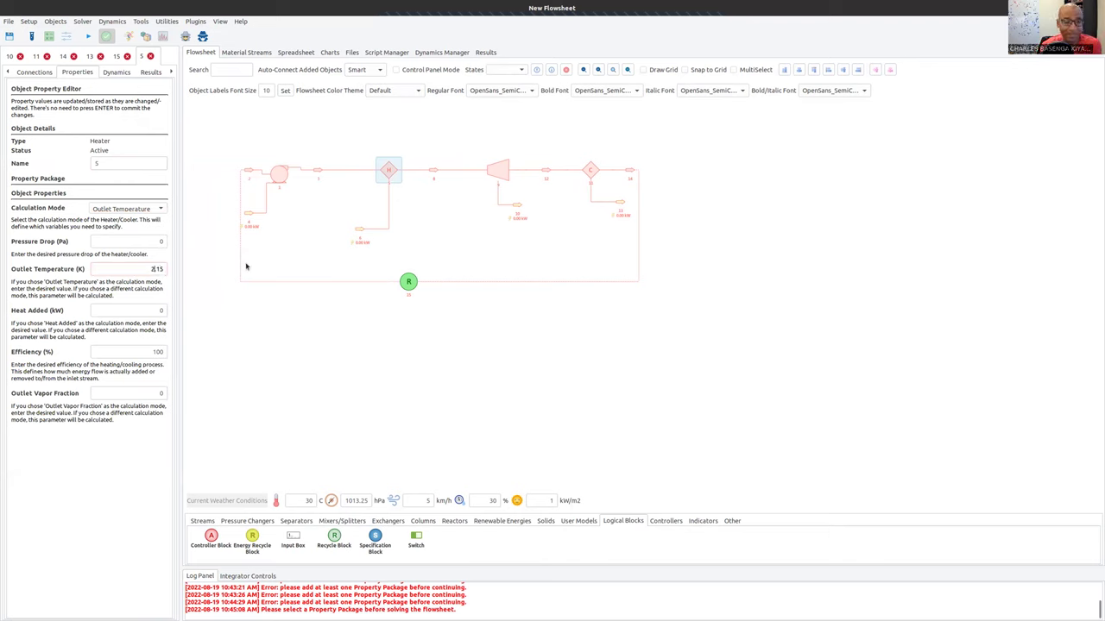
text(673)
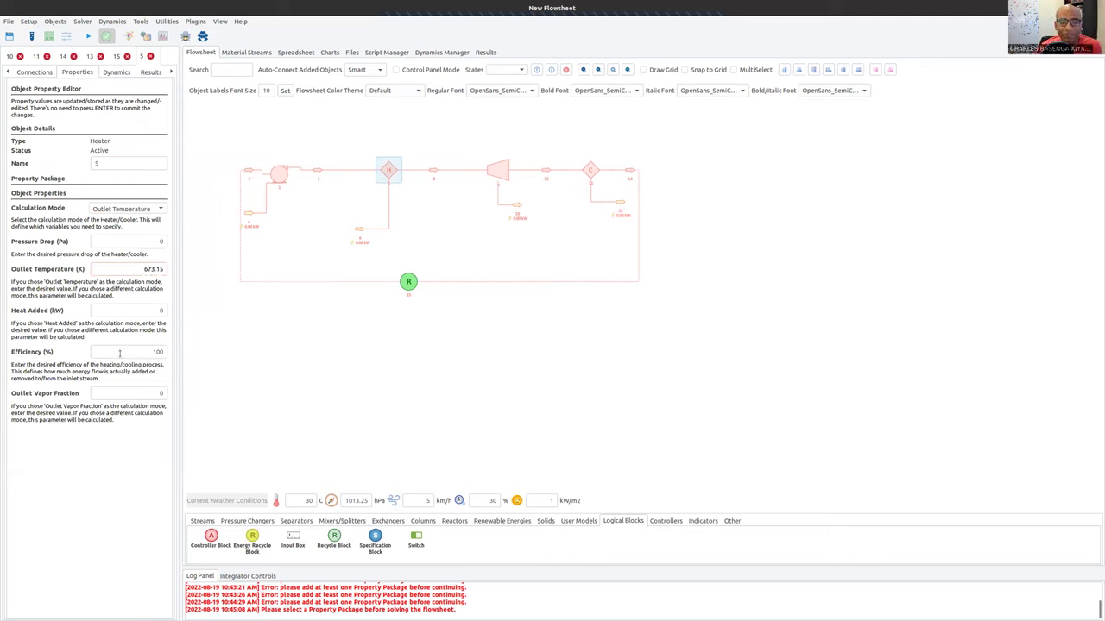
click(340, 366)
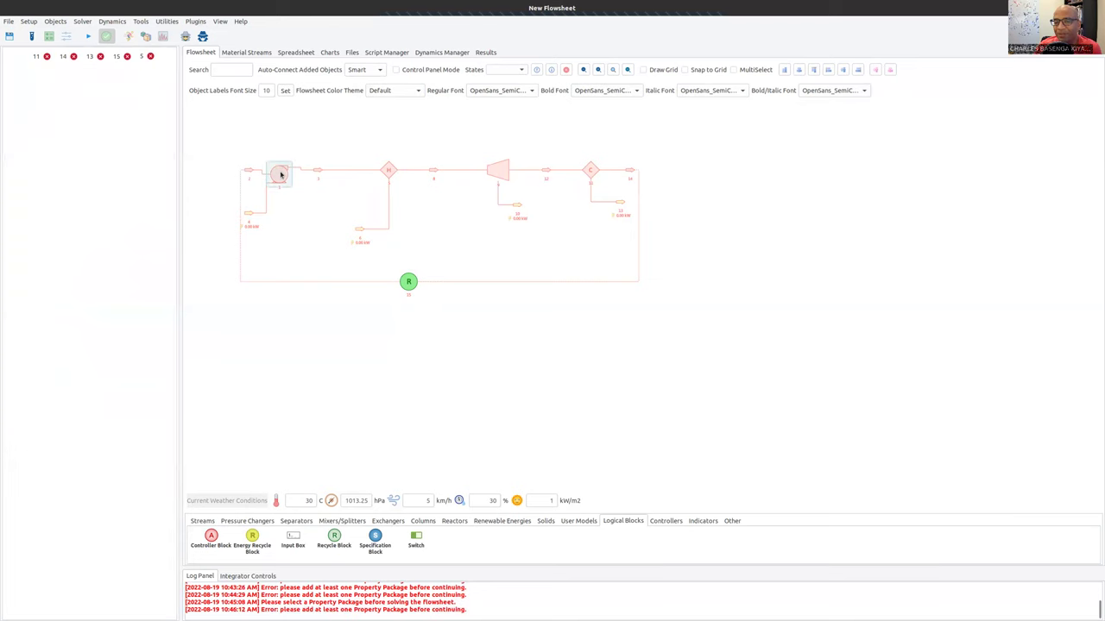
click(280, 175)
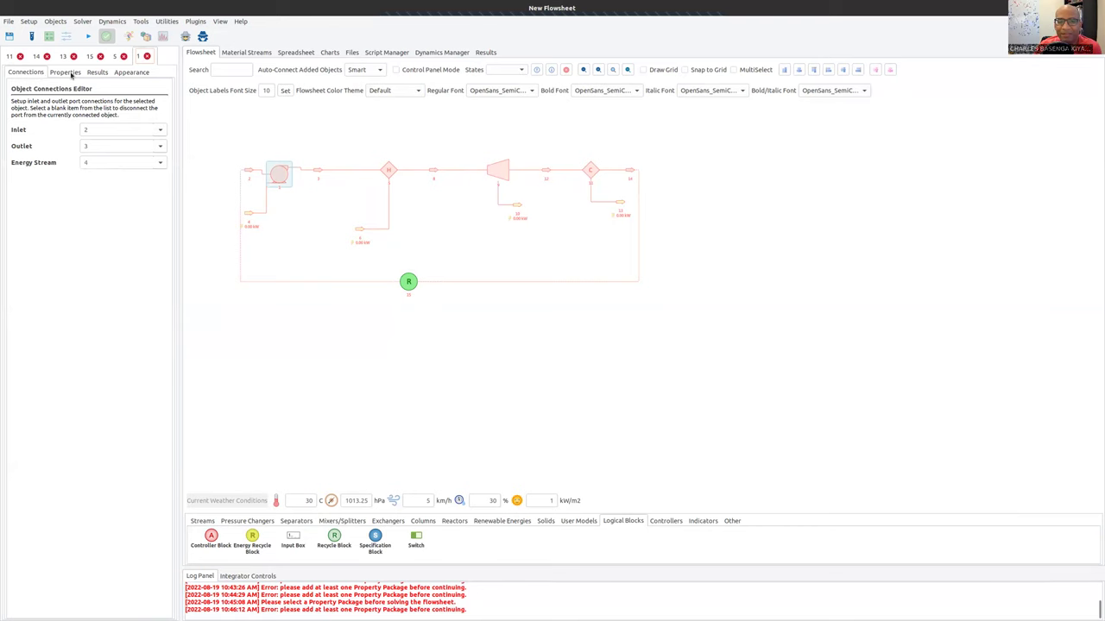
Step: Set the pump to Outlet Pressure mode with 5000000 Pa outlet pressure and 100% efficiency
click(67, 73)
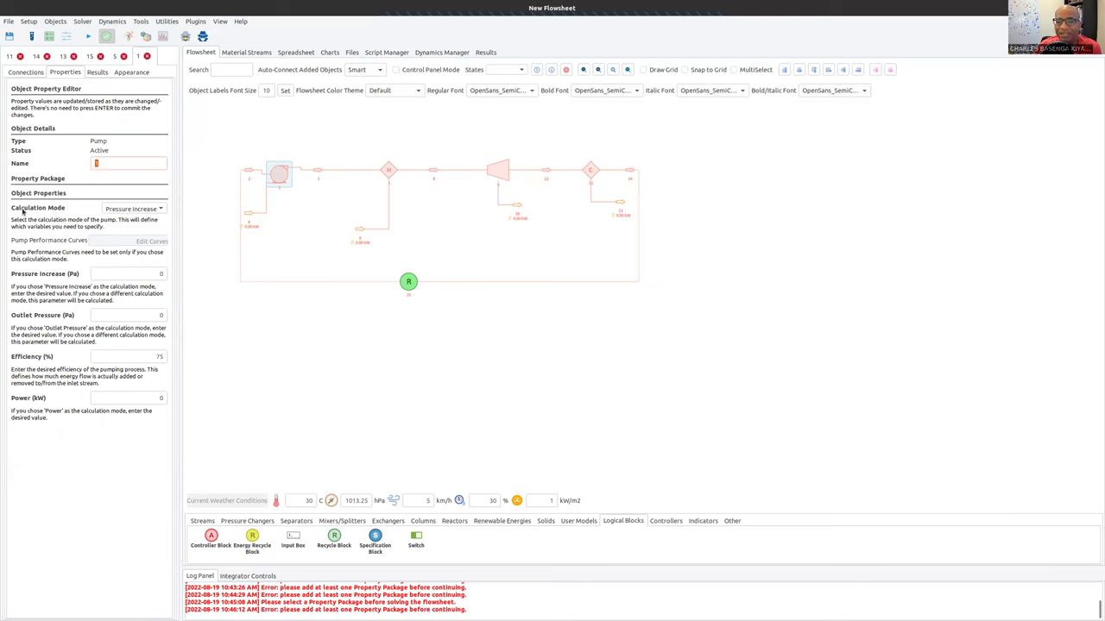
click(117, 210)
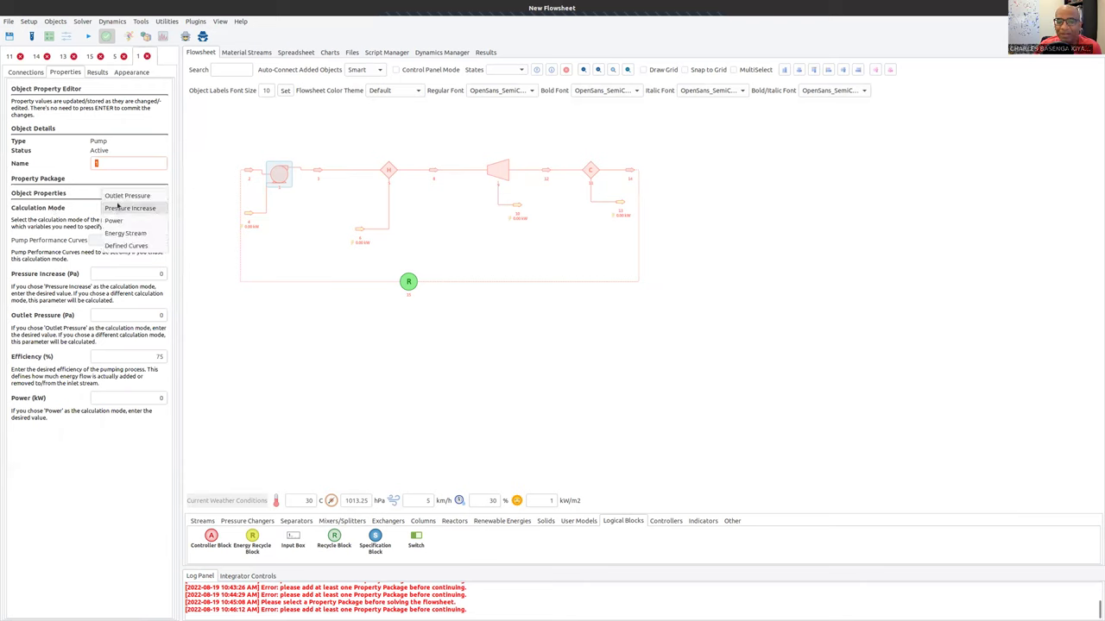
click(120, 197)
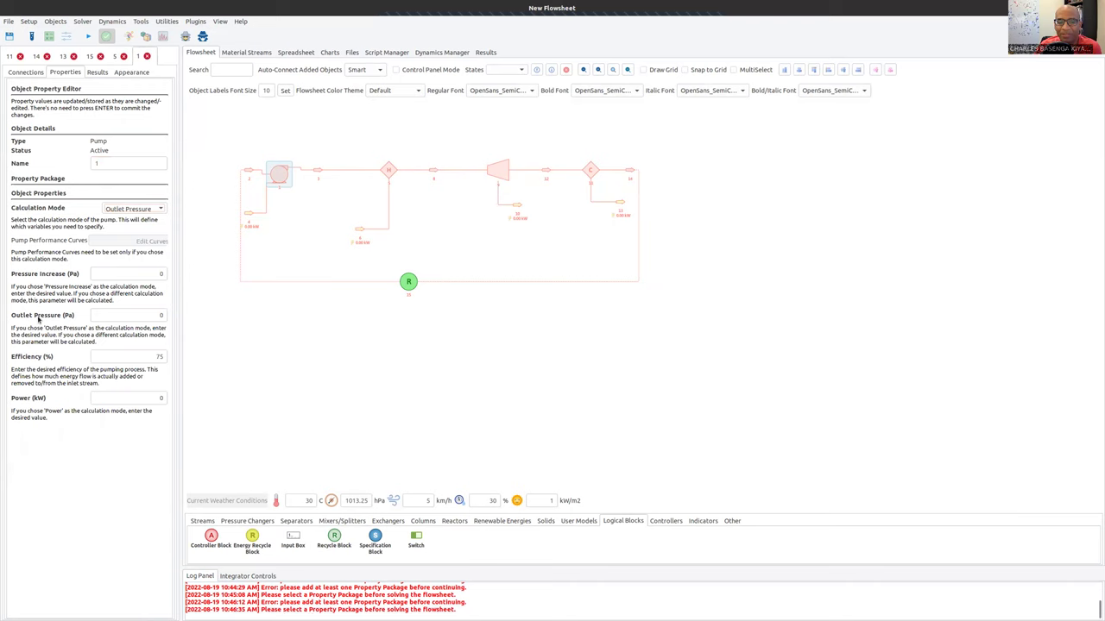
click(157, 315)
double_click(161, 316)
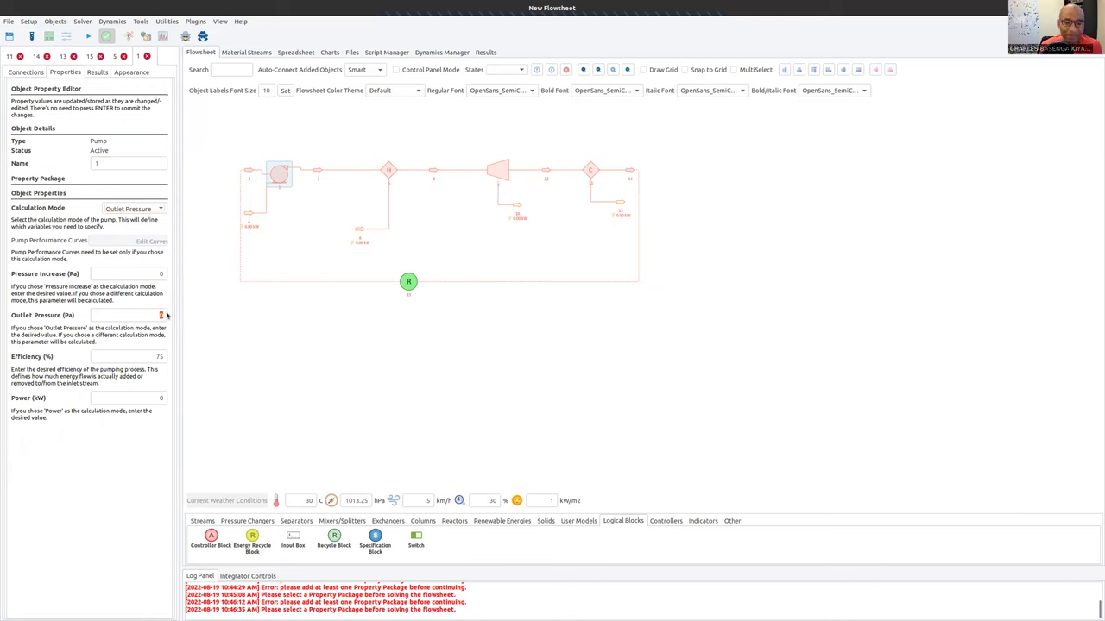
text(5000)
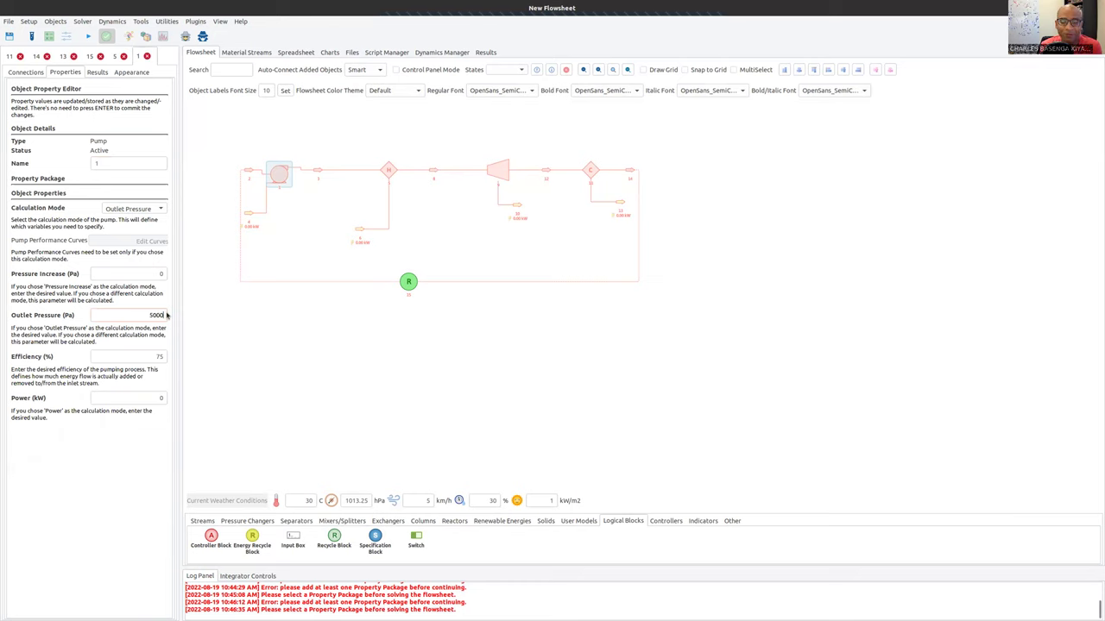
text(000)
click(153, 357)
text(100)
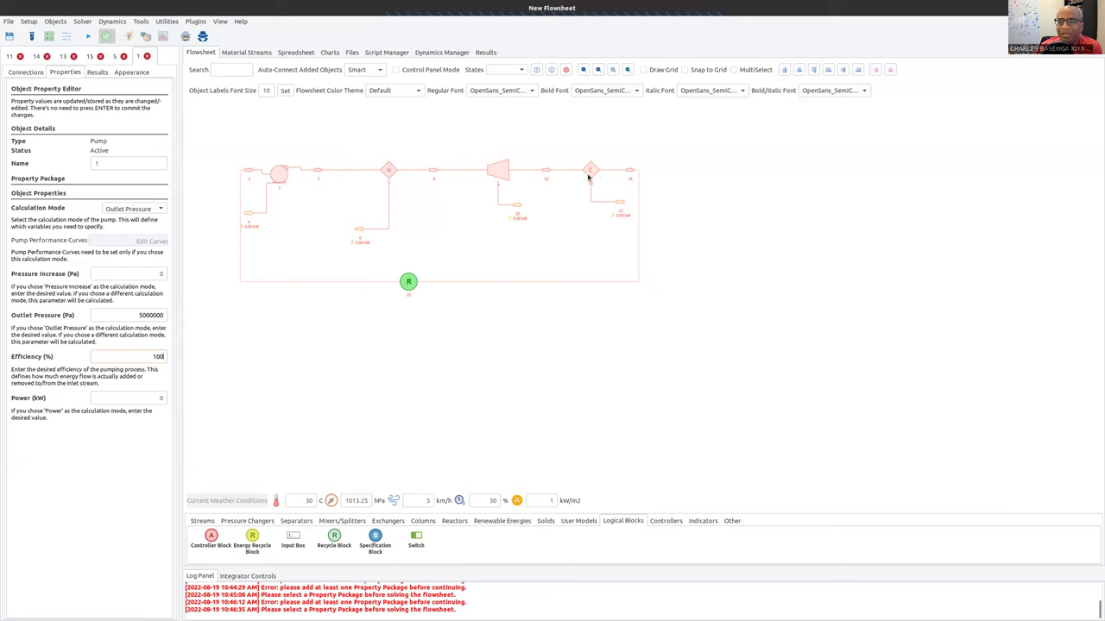
Step: Keep the turbine in Outlet Pressure mode and set its outlet pressure to 10000 Pa
click(504, 170)
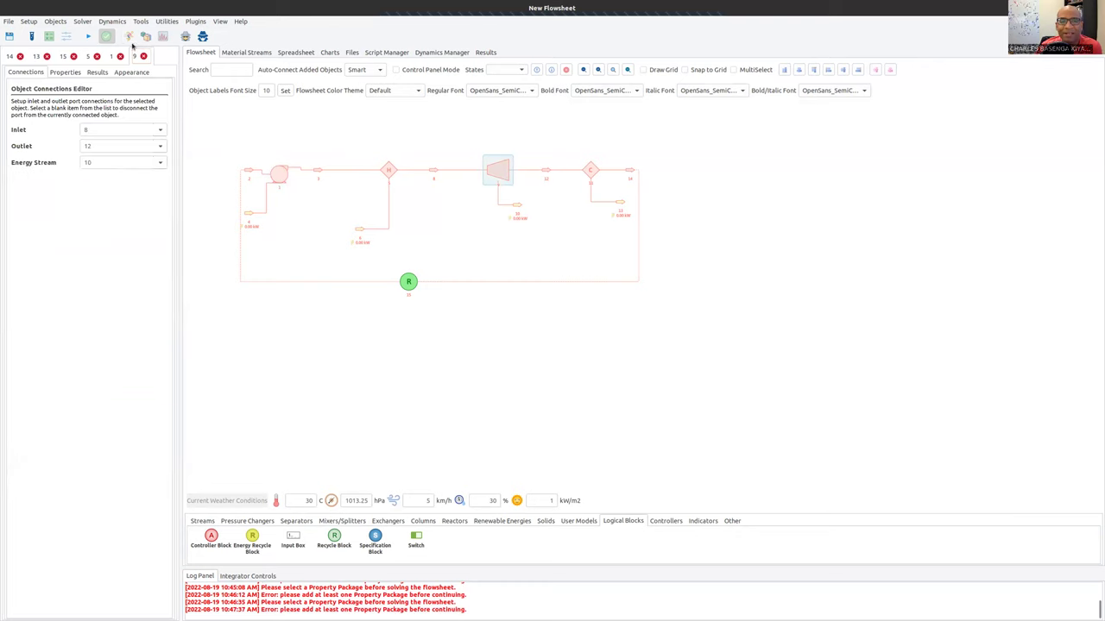
click(64, 73)
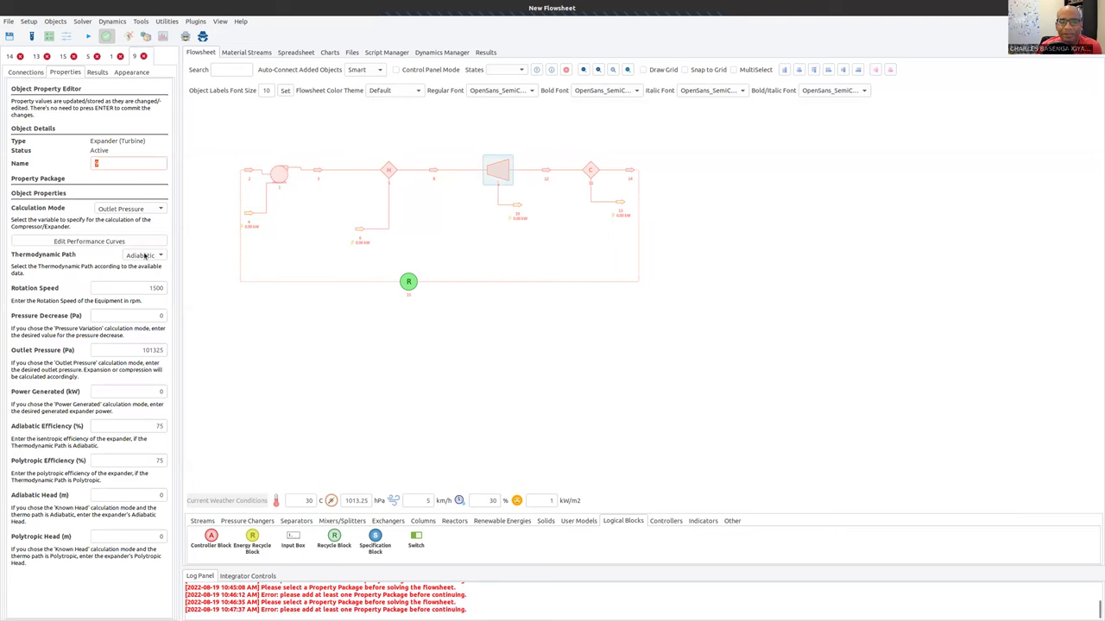
click(130, 209)
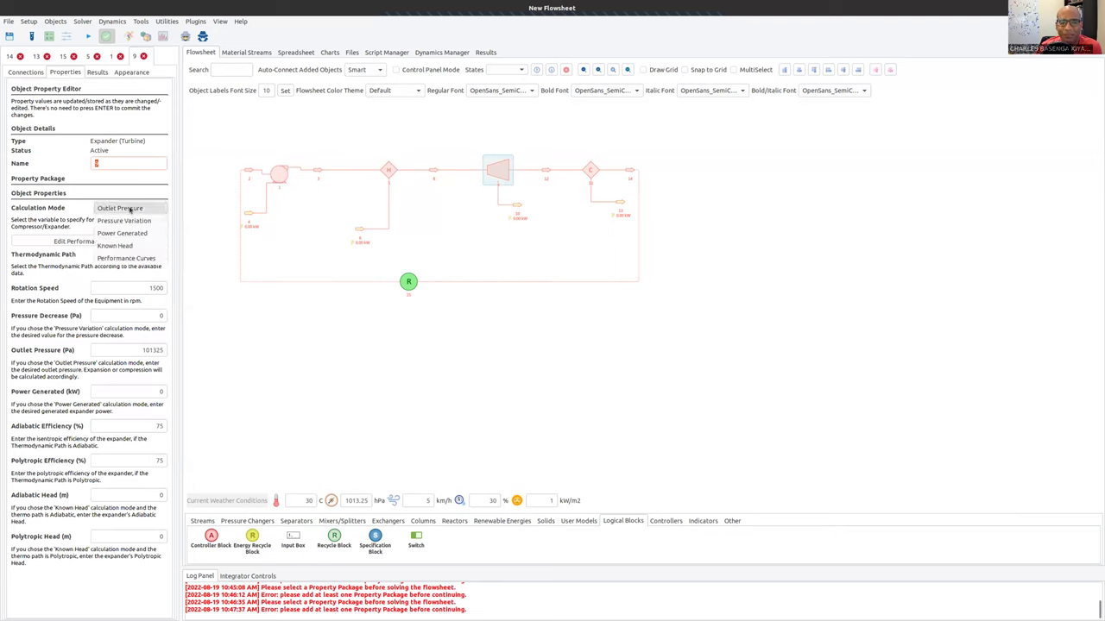
click(131, 209)
drag(142, 351, 181, 351)
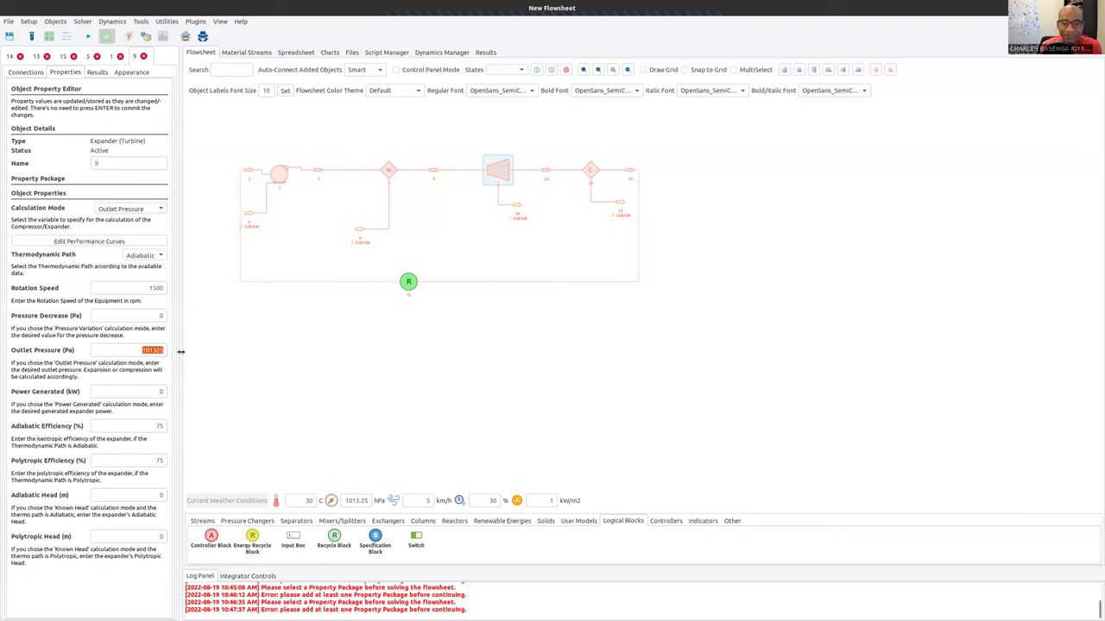
text(10000)
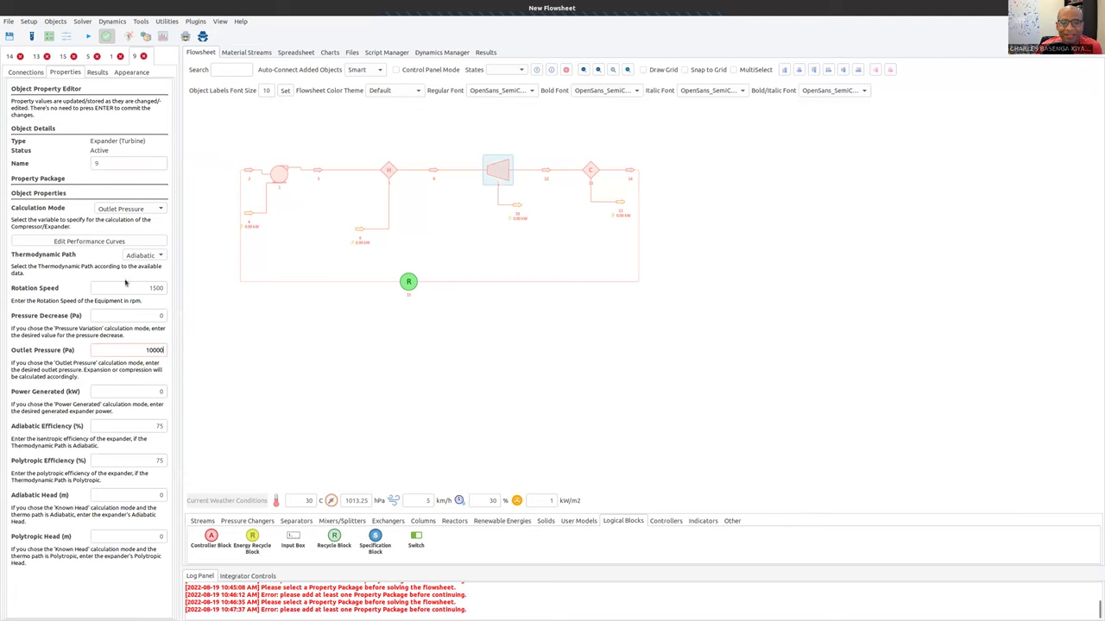
Step: Set the turbine's adiabatic efficiency to 100, leaving the thermodynamic path on Adiabatic
double_click(159, 425)
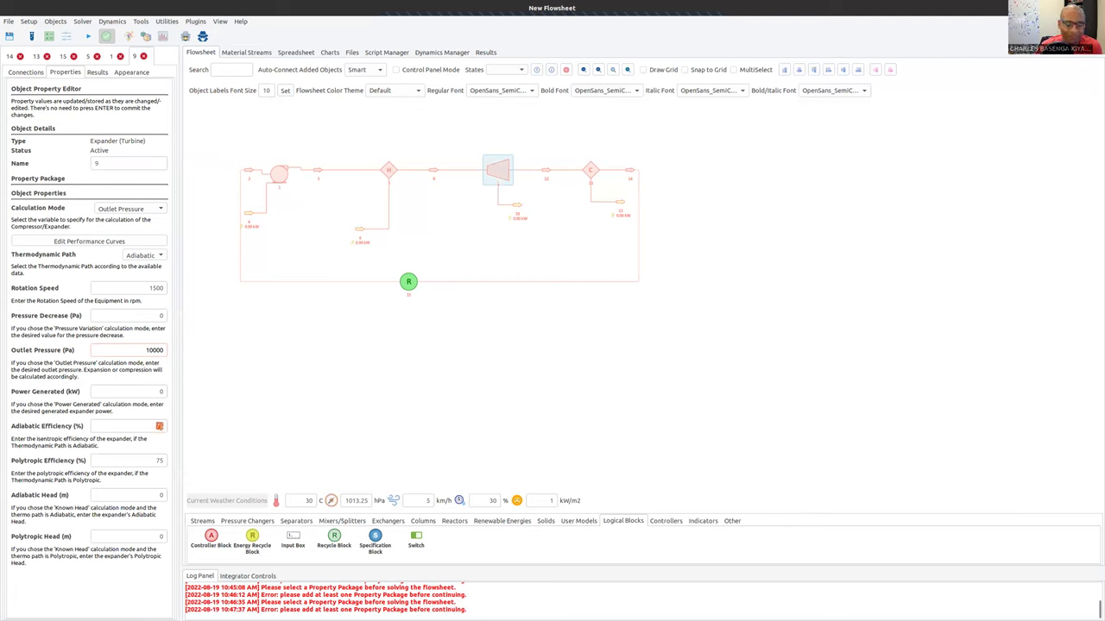
text(100)
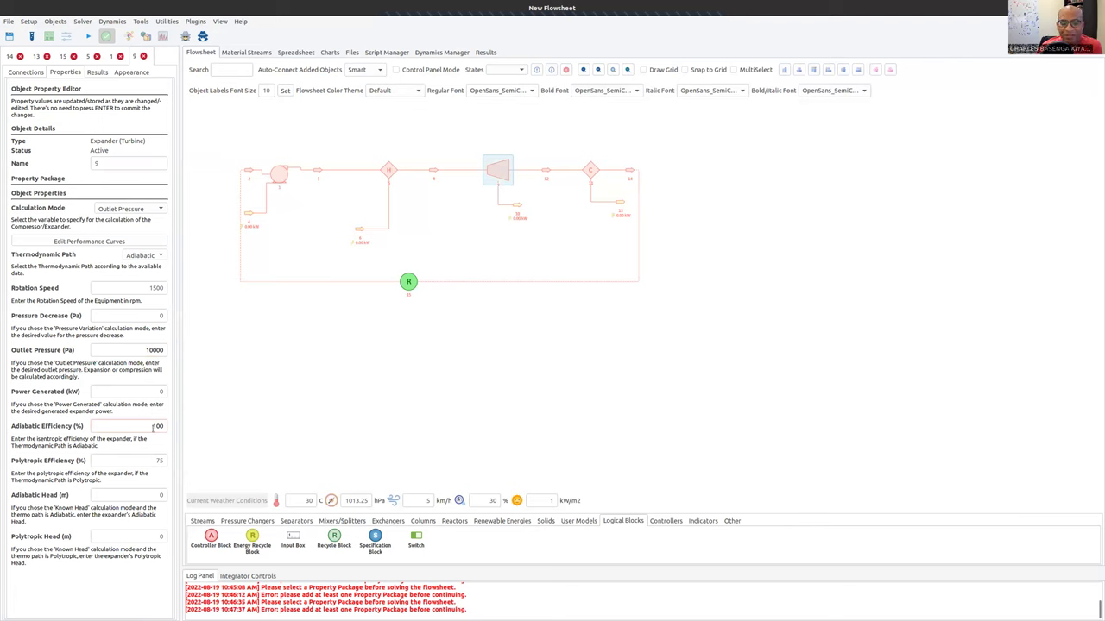
click(142, 255)
click(140, 267)
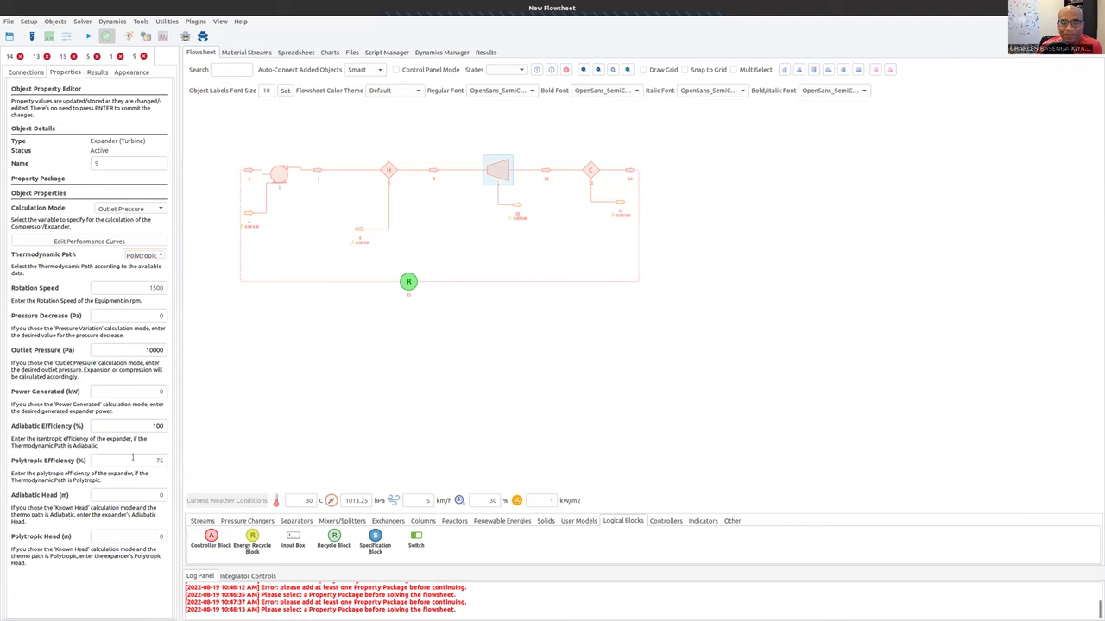
click(142, 255)
click(141, 242)
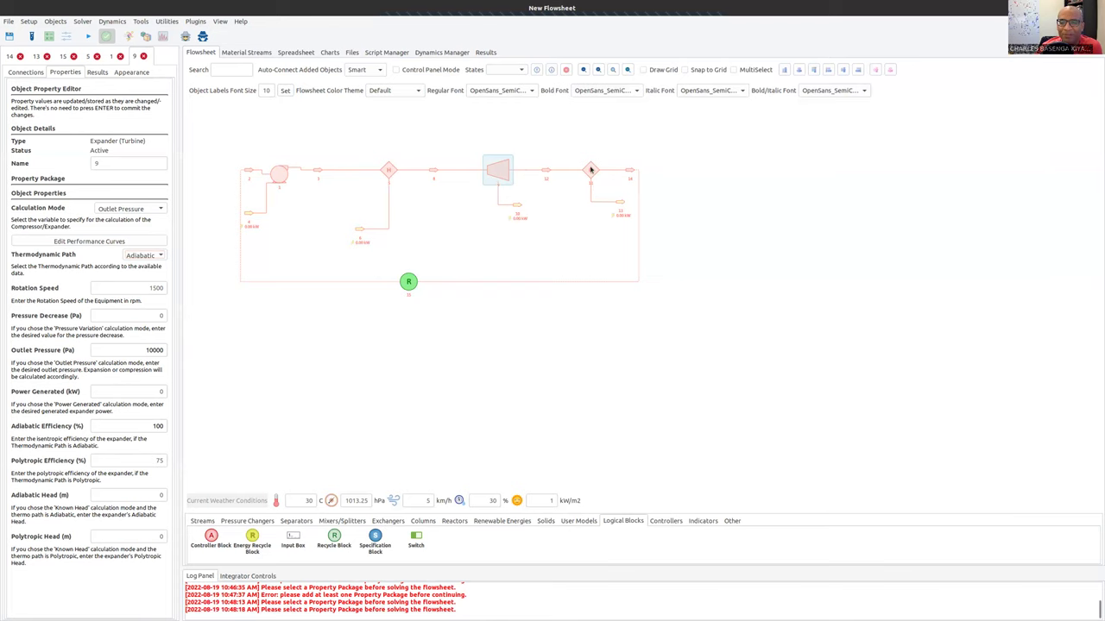
Step: Switch the cooler's Calculation Mode to Outlet Vapor Fraction with a vapor fraction of 0
click(591, 170)
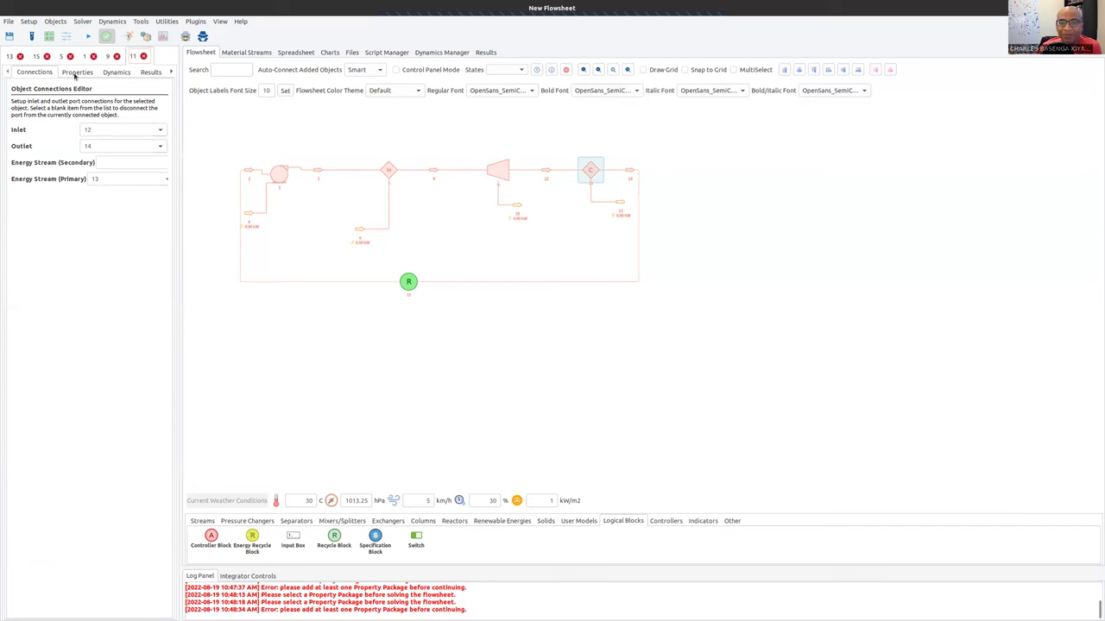
click(75, 73)
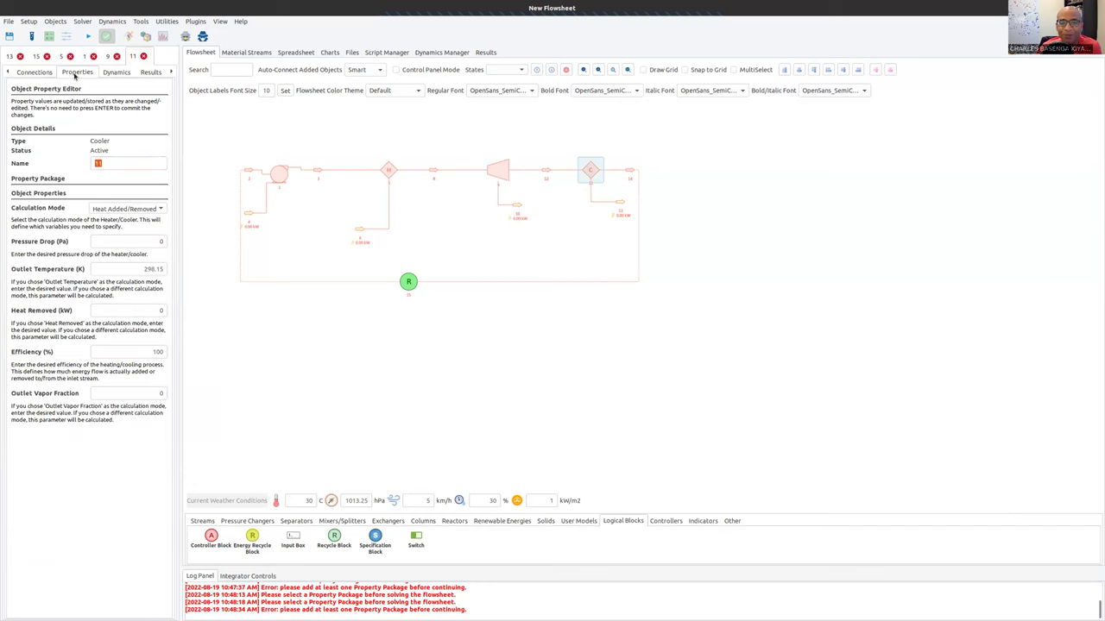
click(130, 209)
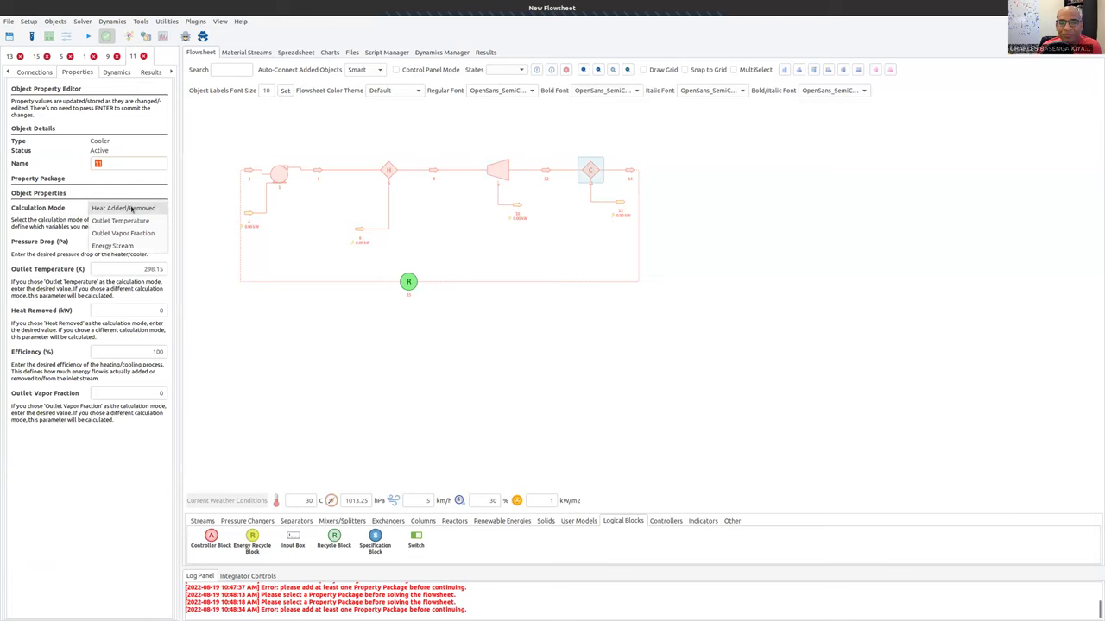
click(135, 234)
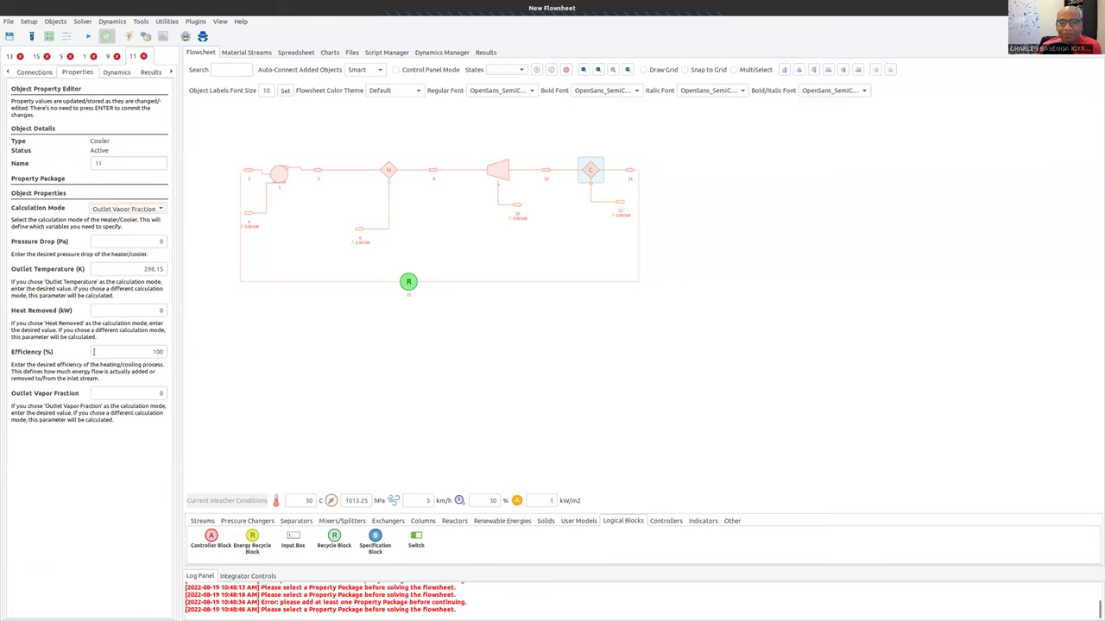
double_click(160, 393)
click(278, 378)
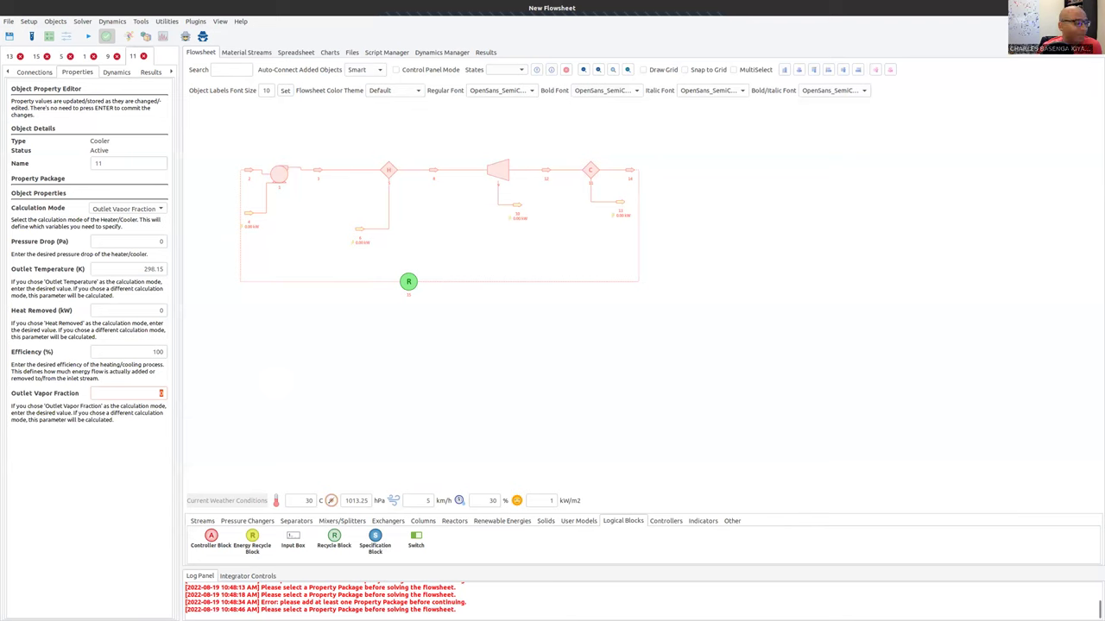
Step: Run the flowsheet solver to calculate the cycle
click(86, 37)
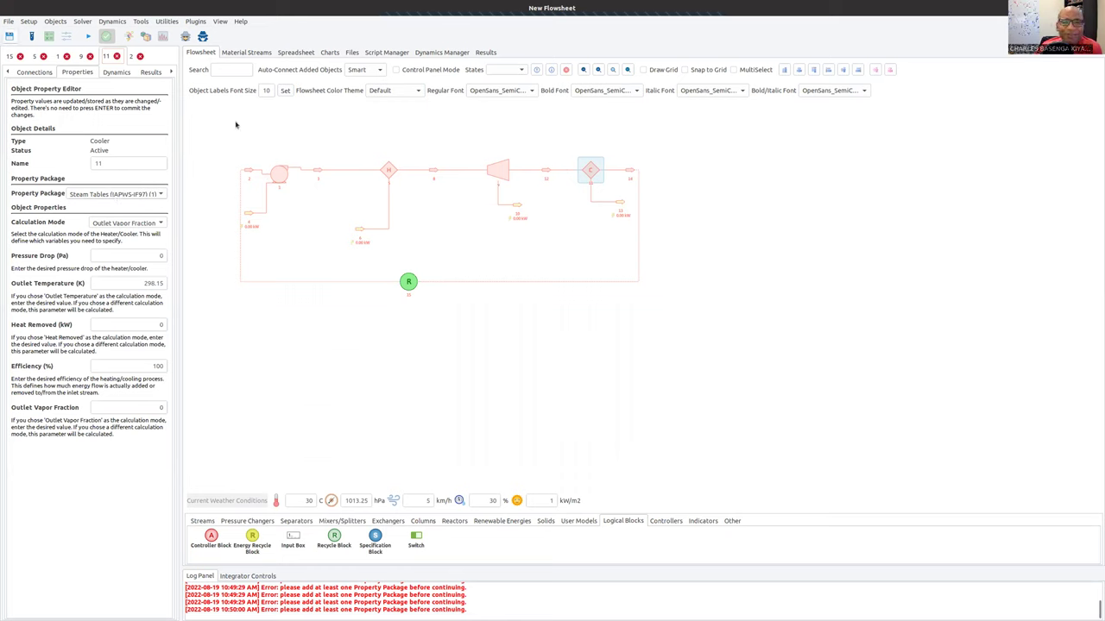
Step: Solve the flowsheet and check the heater's properties until the cooler removes 1913.39 kW
click(87, 37)
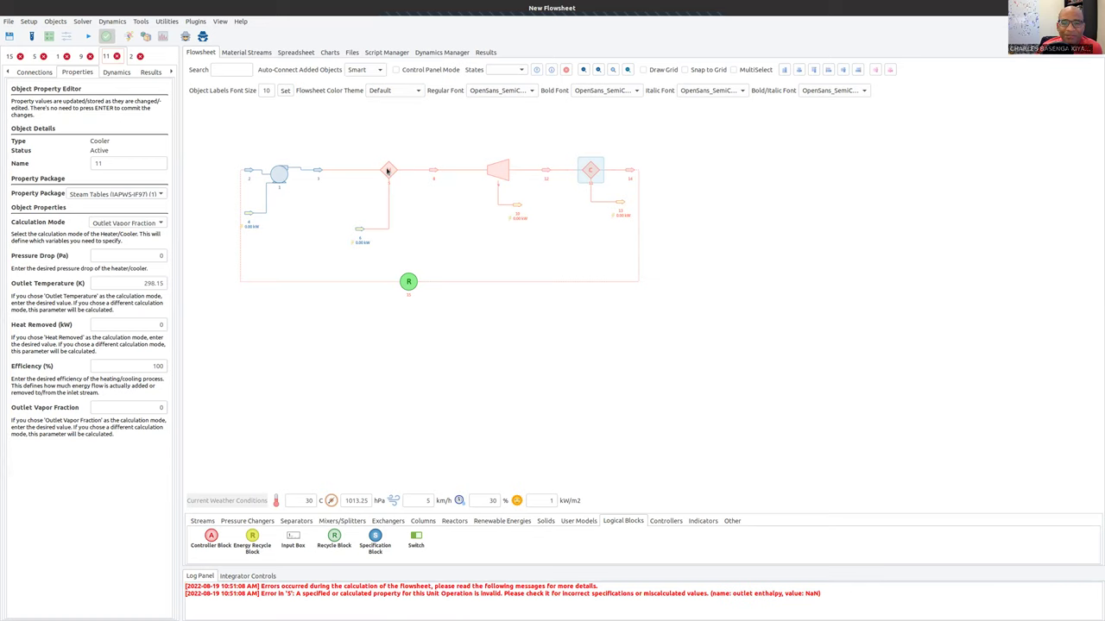
mouse_move(387, 171)
click(291, 596)
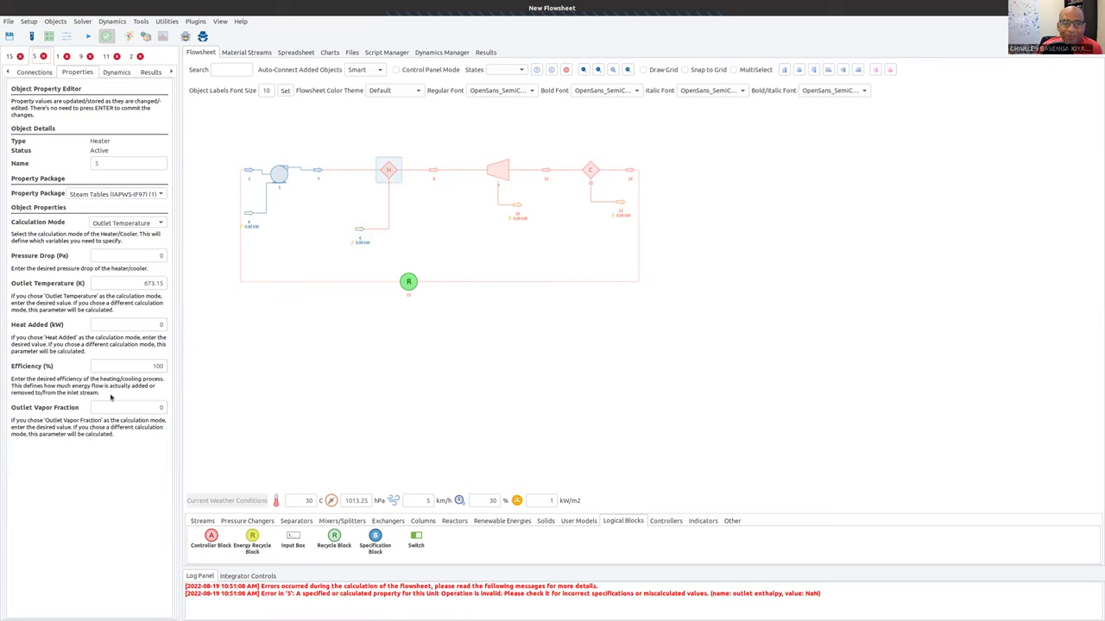
mouse_move(319, 169)
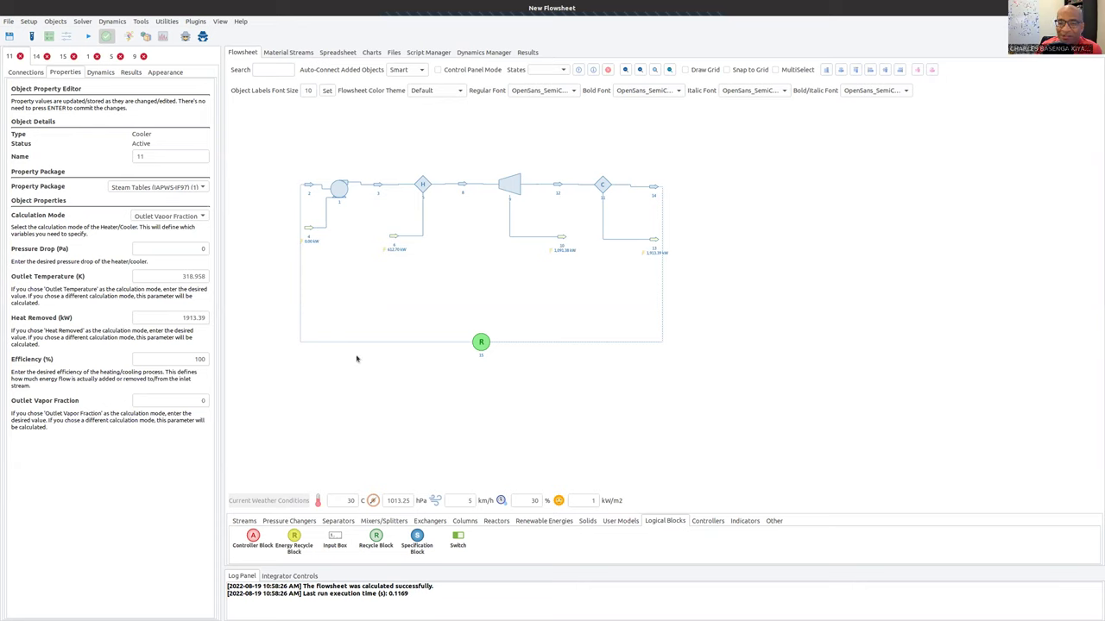
Step: Inspect stream values and the pump's 4.99E+06 Pa pressure increase, then re-solve the flowsheet
mouse_move(309, 227)
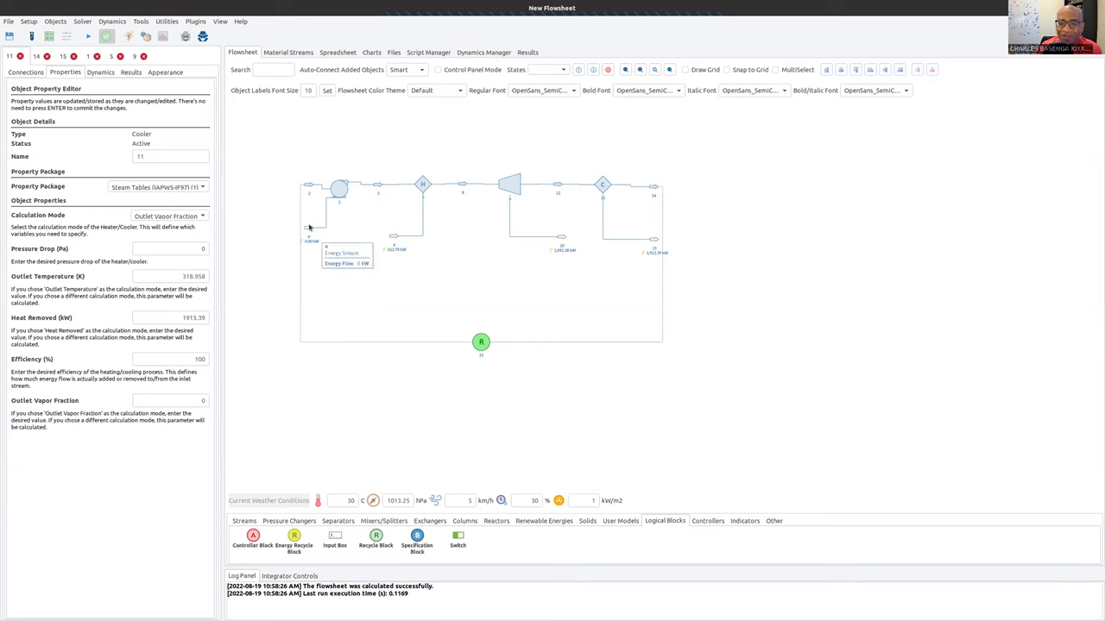
mouse_move(341, 191)
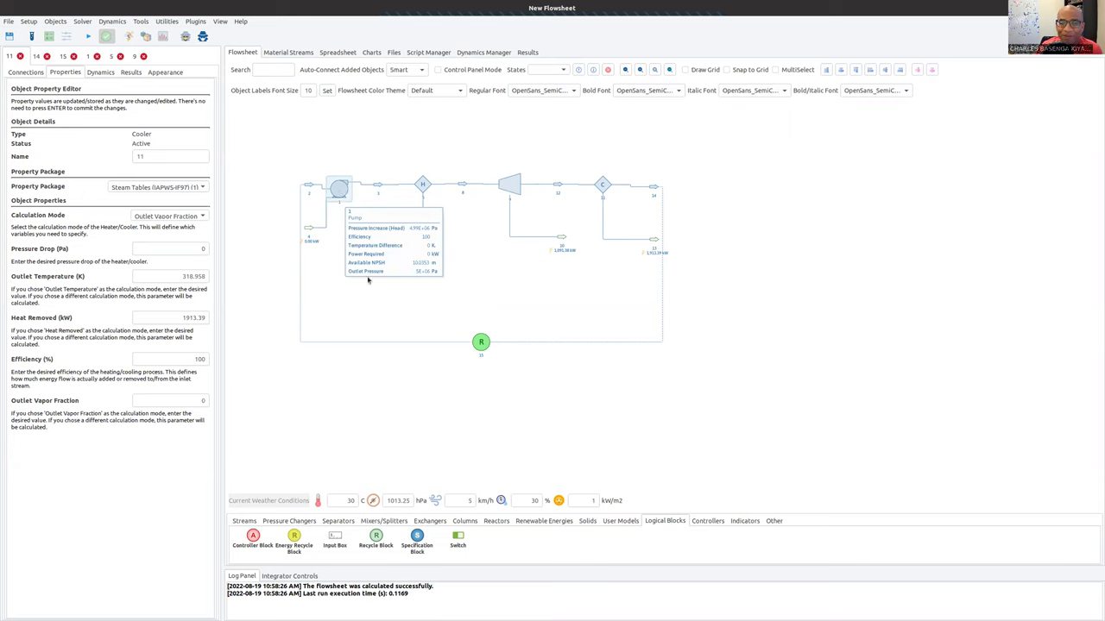
click(430, 247)
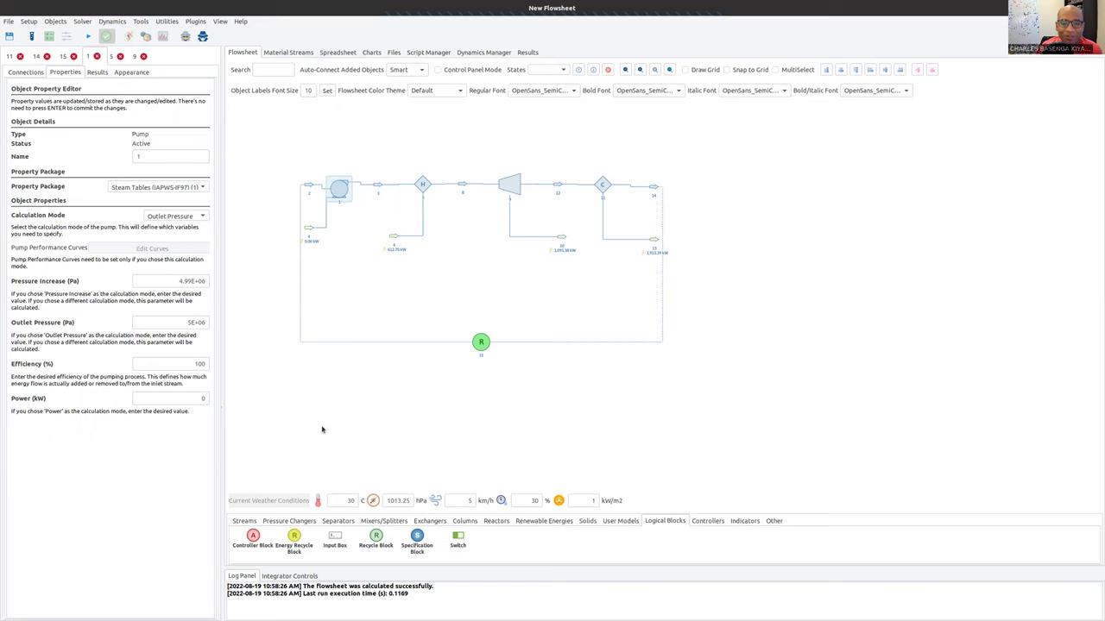
click(90, 36)
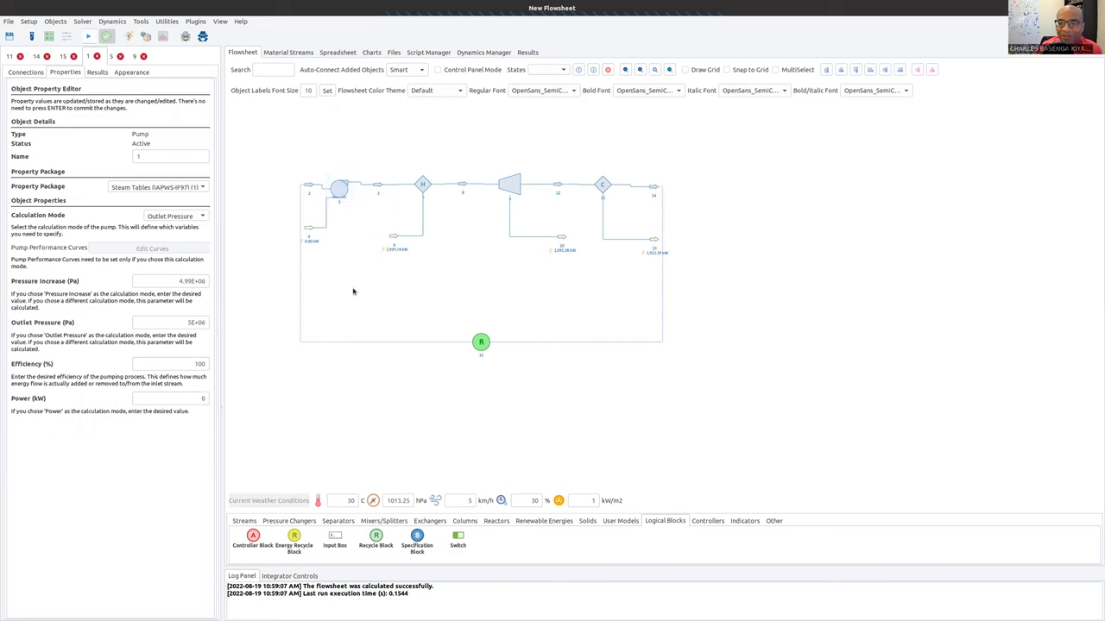